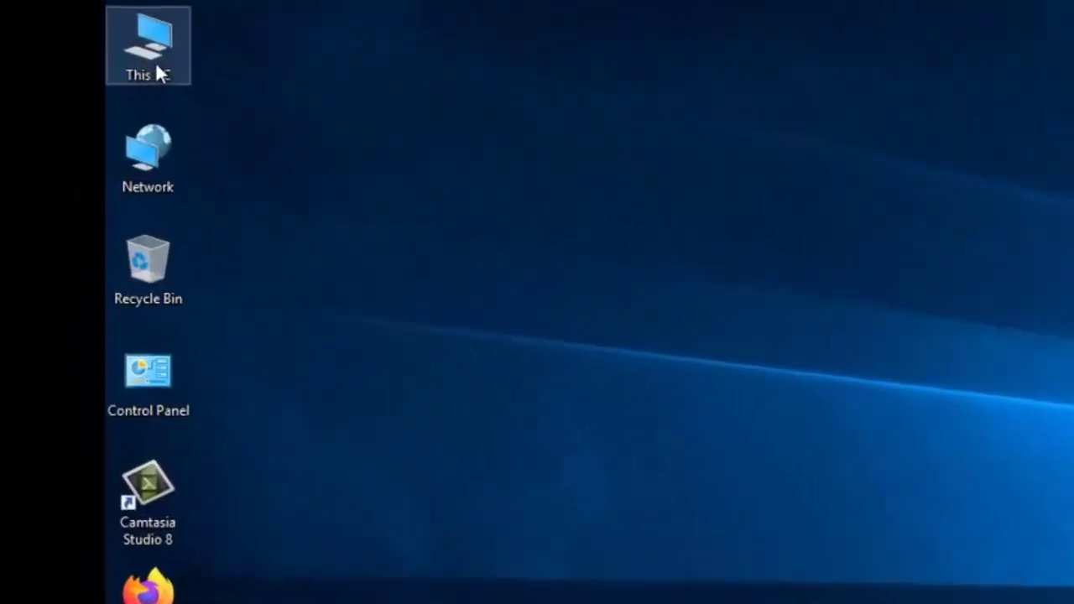
Step: Select the This PC, Network, Recycle Bin, Control Panel and Camtasia Studio 8 desktop icons one after another
left_click(162, 68)
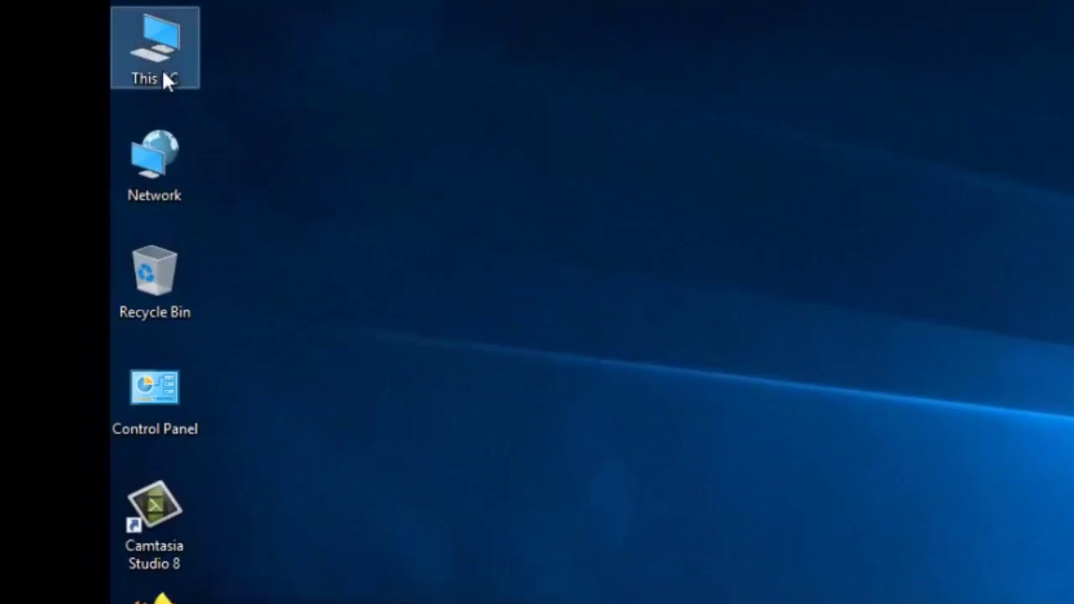
left_click(165, 163)
left_click(153, 293)
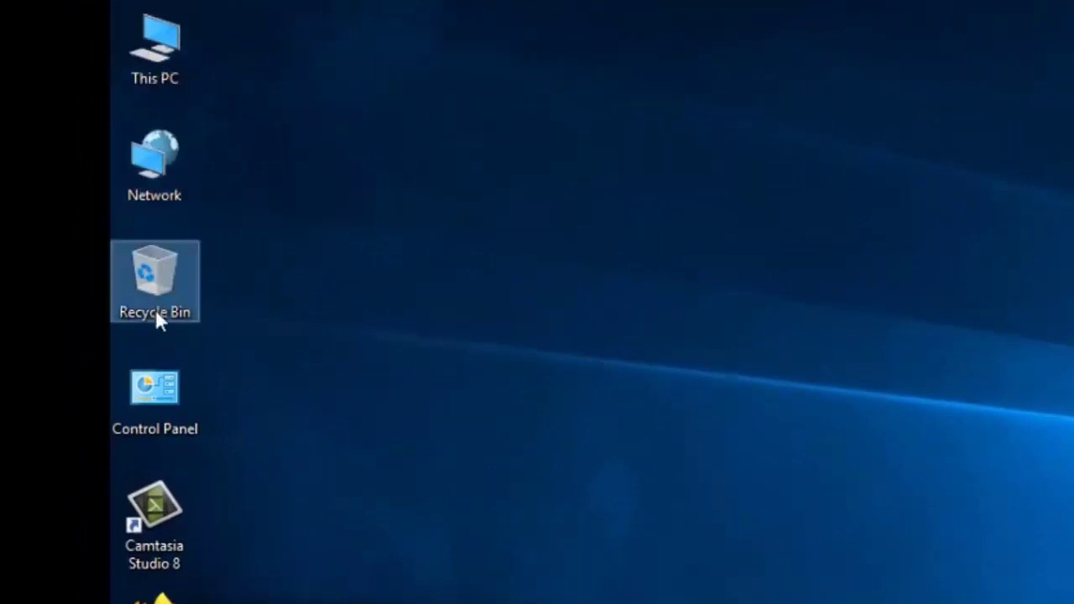
left_click(172, 419)
left_click(188, 520)
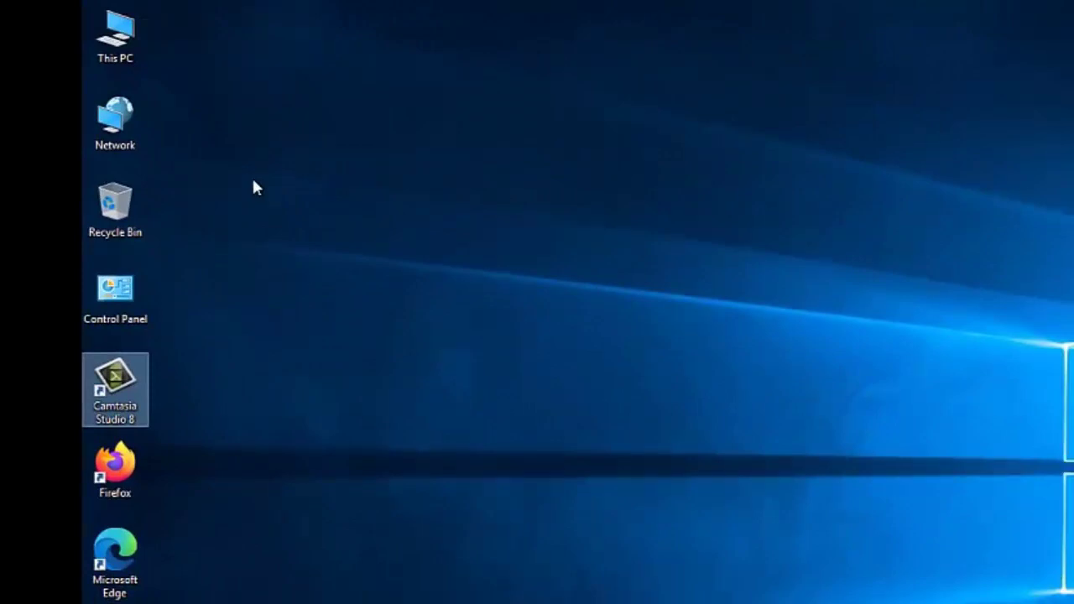
Step: Move the Recycle Bin, Camtasia Studio 8, Firefox and Microsoft Edge icons out of their column into the empty desktop area
left_click_drag(106, 241, 352, 213)
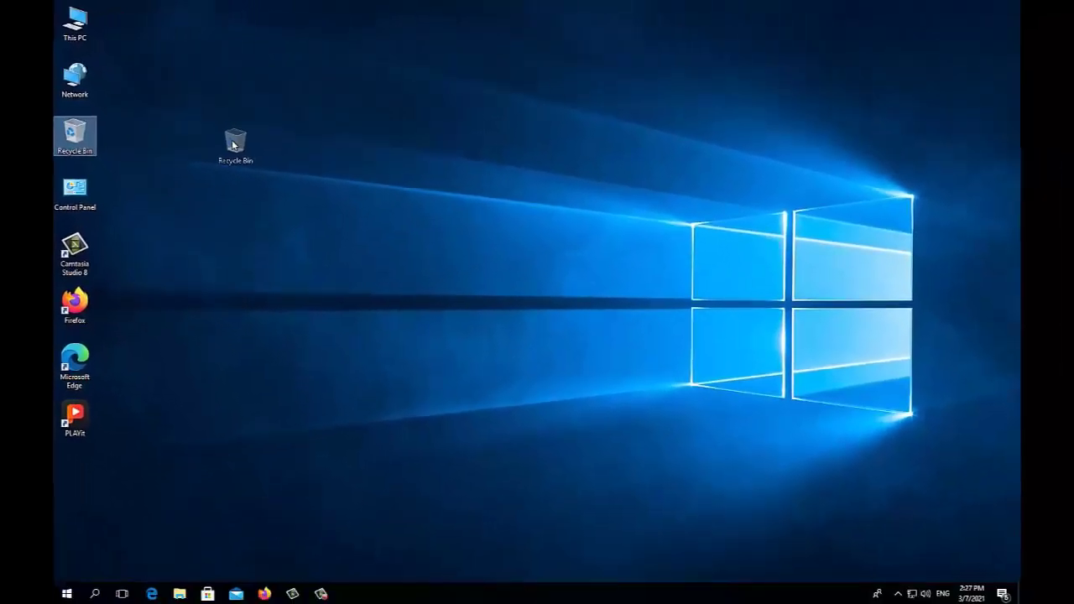
left_click_drag(232, 145, 234, 143)
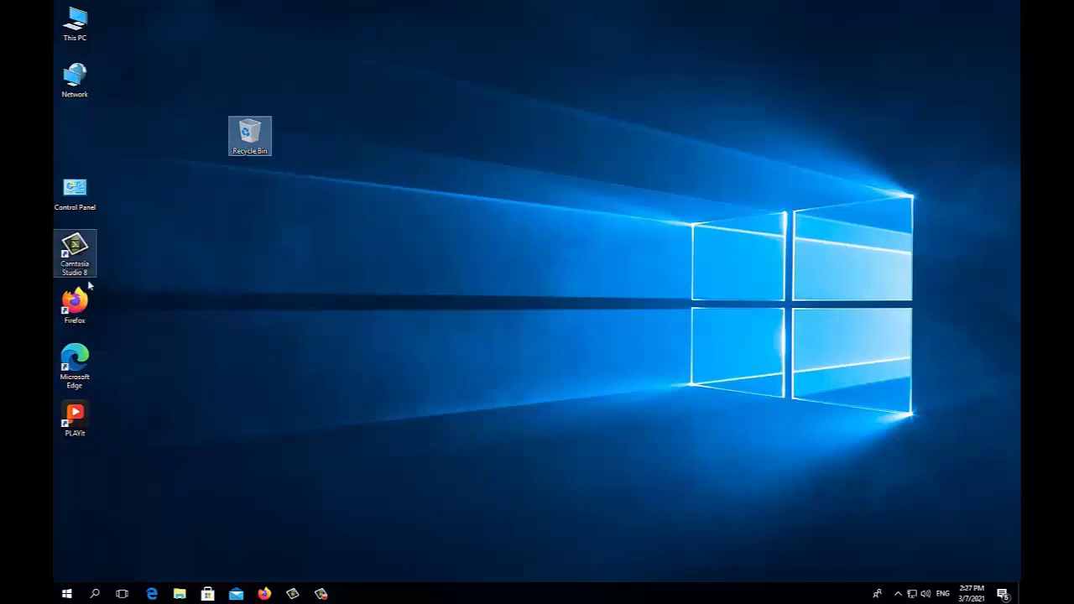
left_click_drag(75, 250, 238, 254)
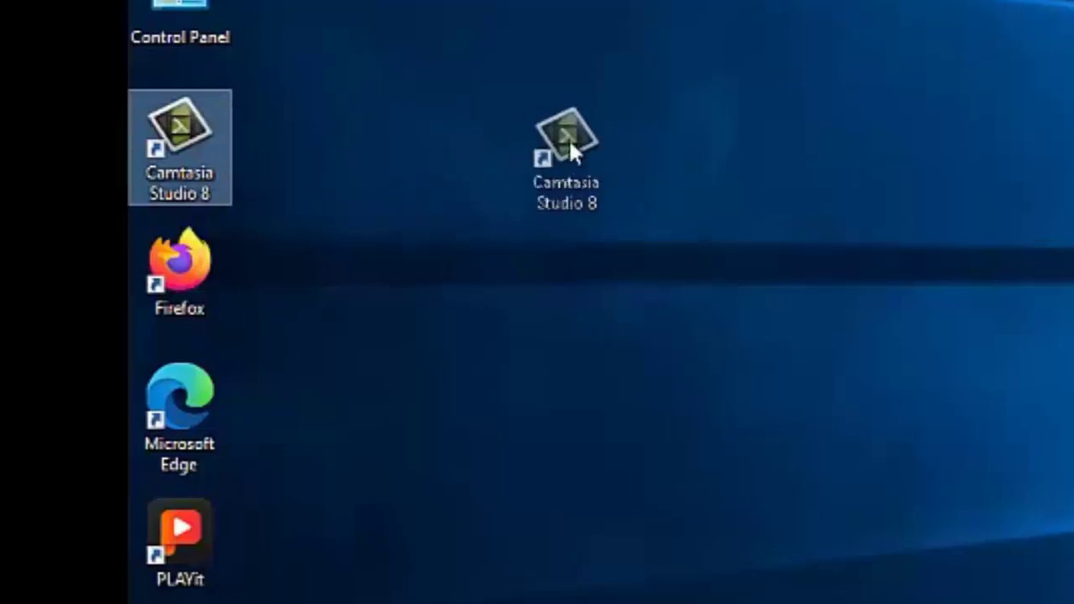
left_click_drag(573, 151, 618, 146)
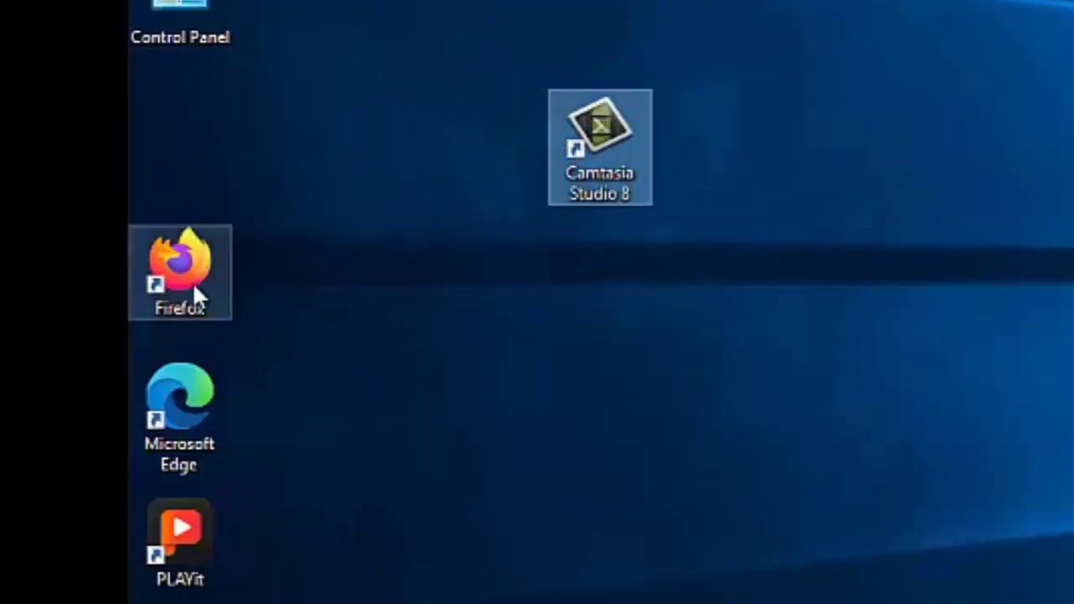
left_click_drag(196, 293, 417, 350)
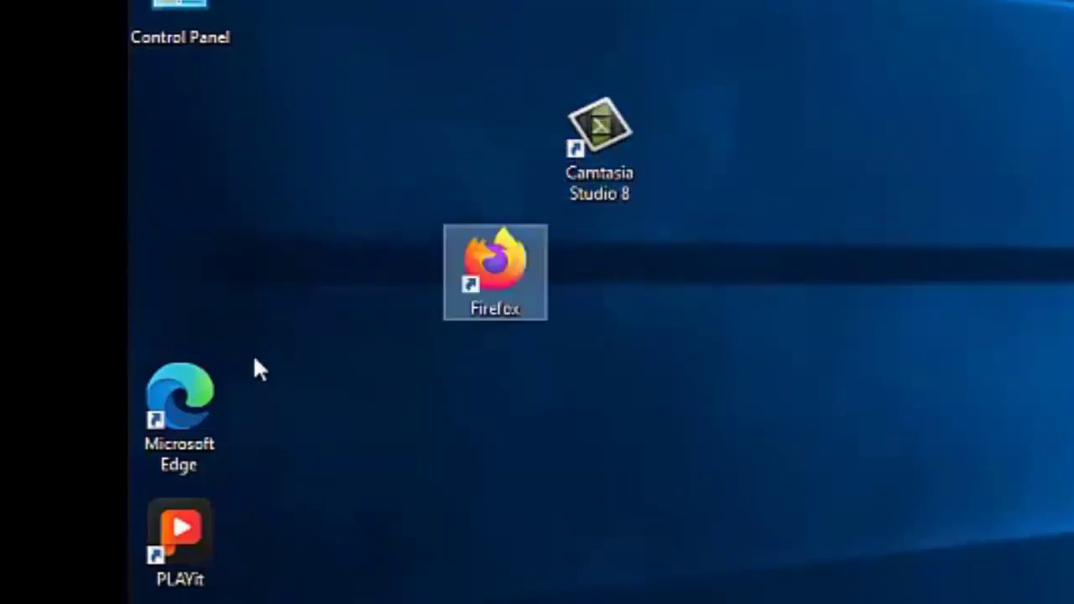
left_click_drag(207, 408, 625, 443)
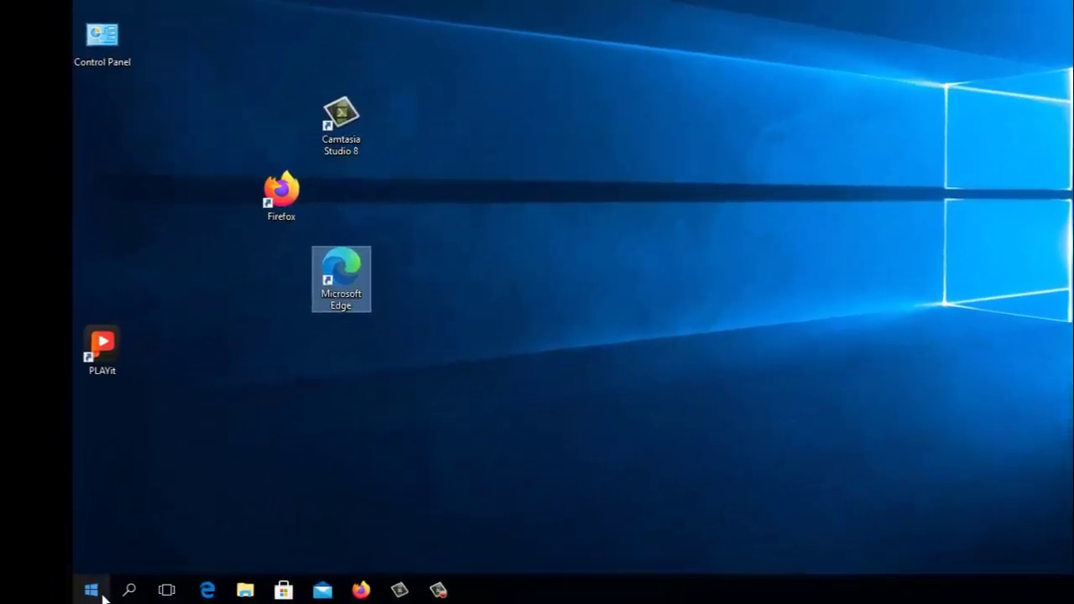
Step: View the Start menu's apps and tiles and the taskbar clock's calendar, closing each one again
left_click(101, 594)
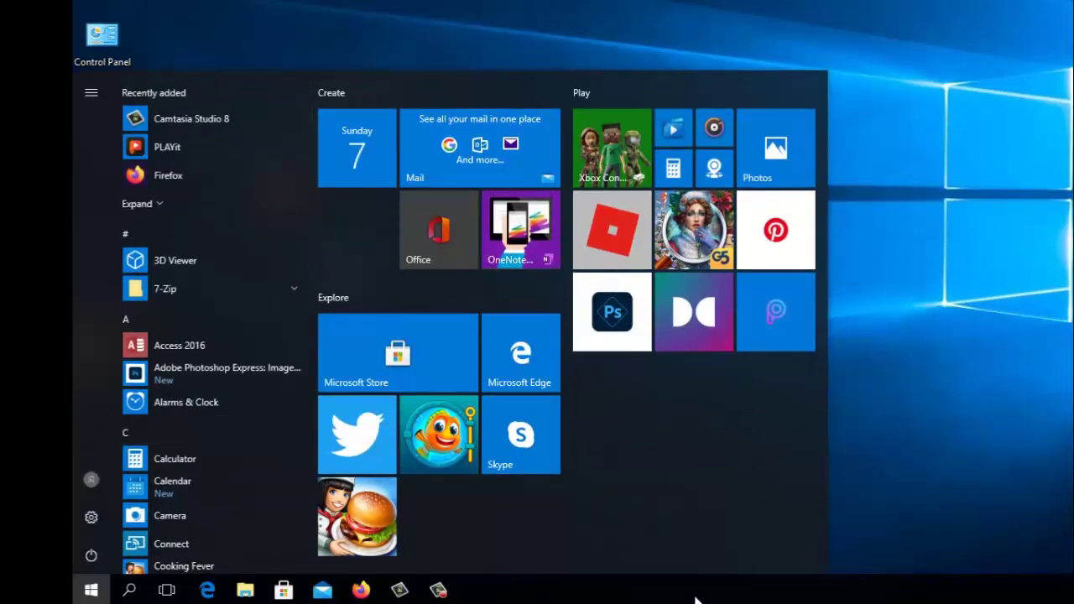
key("Escape")
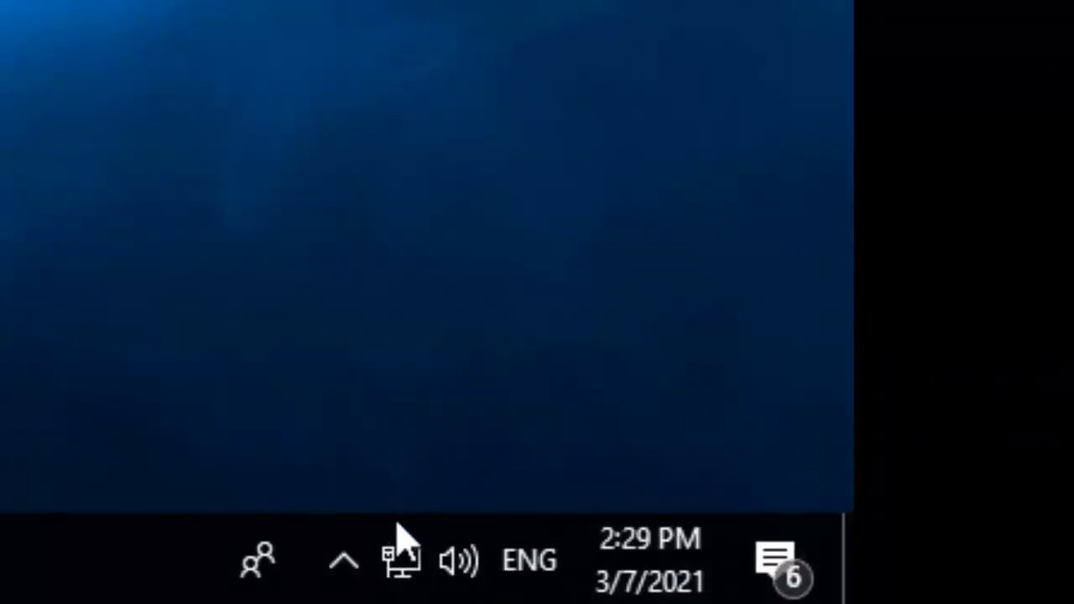
left_click(648, 598)
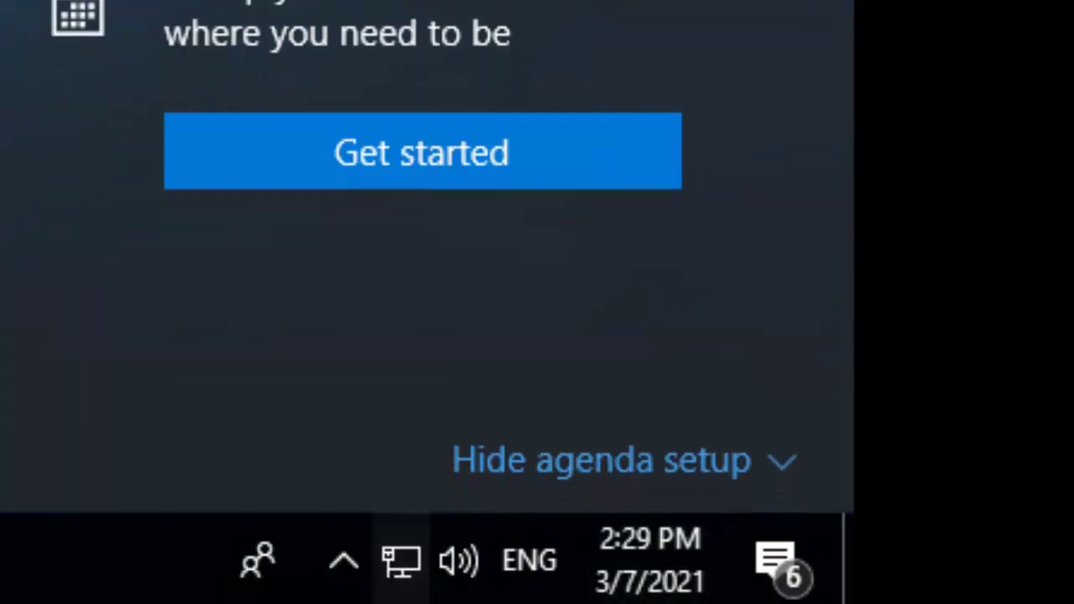
left_click(648, 597)
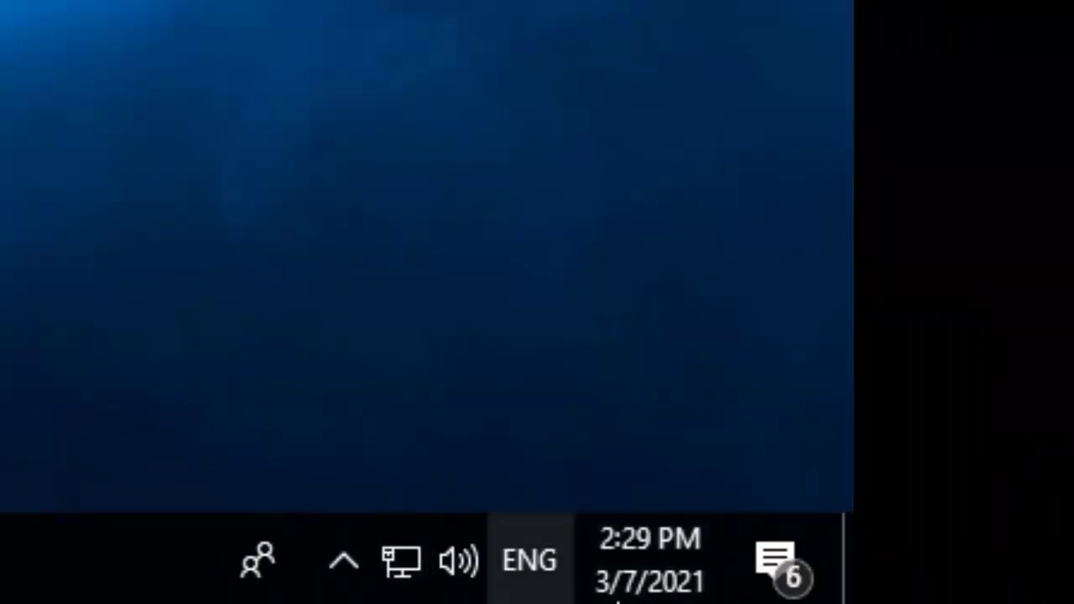
Step: View the keyboard language list and the speaker volume control, closing each one again
left_click(535, 583)
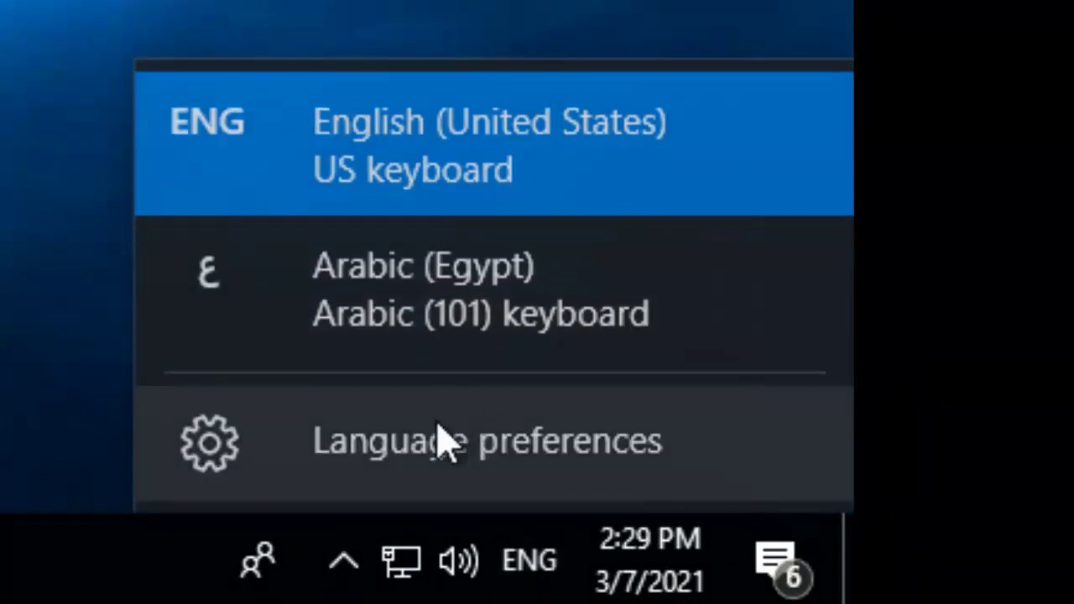
key("Escape")
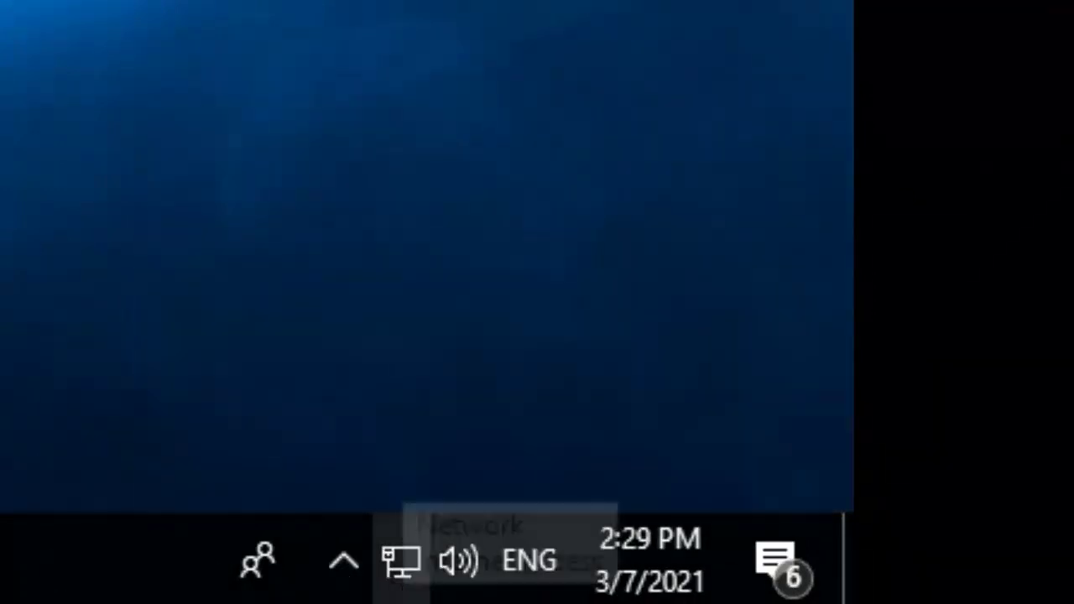
mouse_move(495, 588)
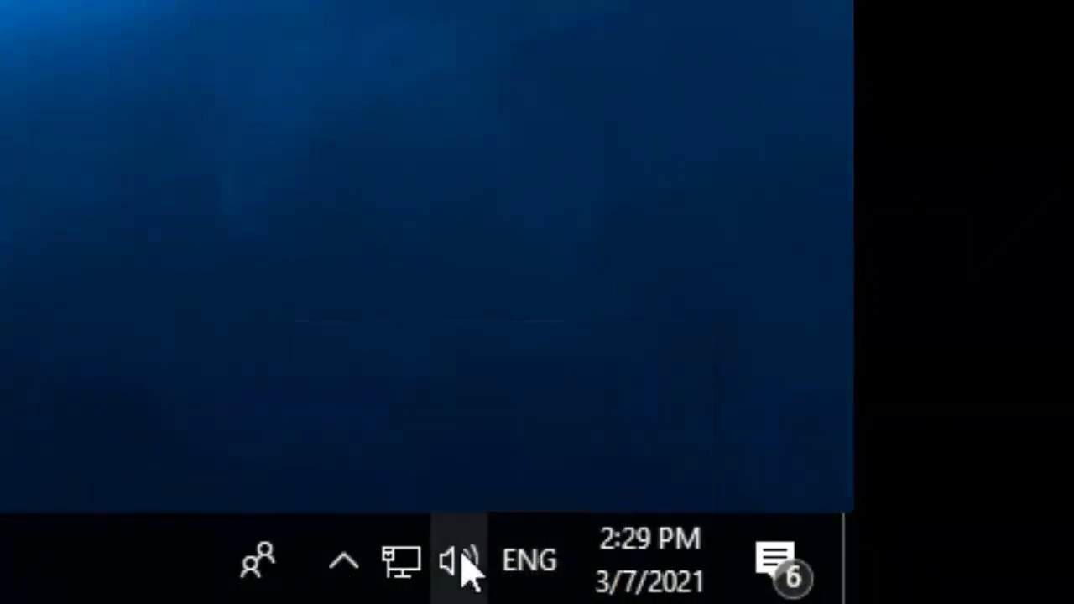
left_click(460, 563)
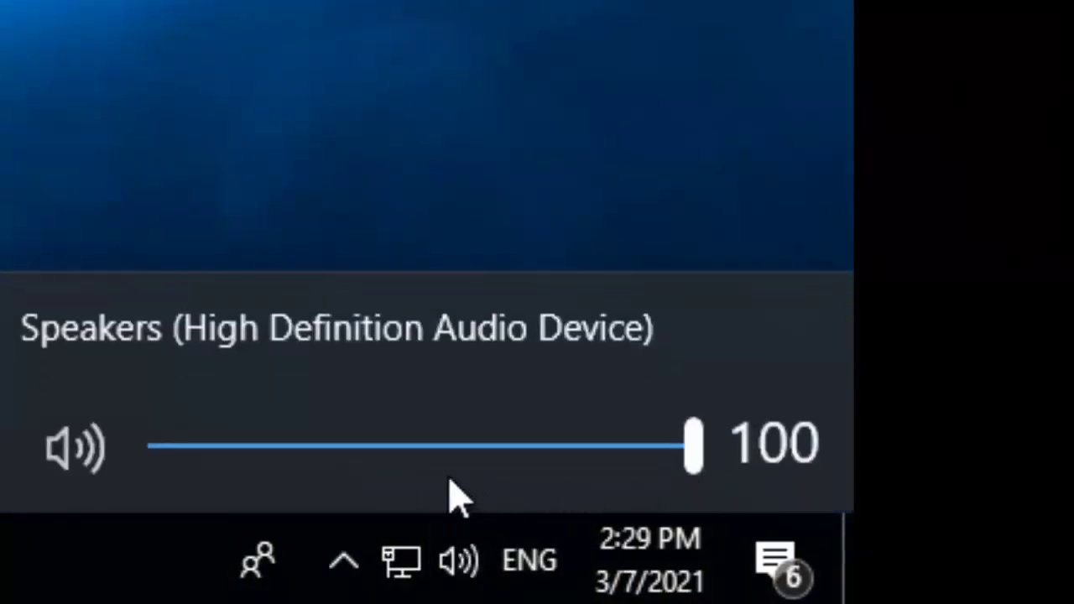
key("Escape")
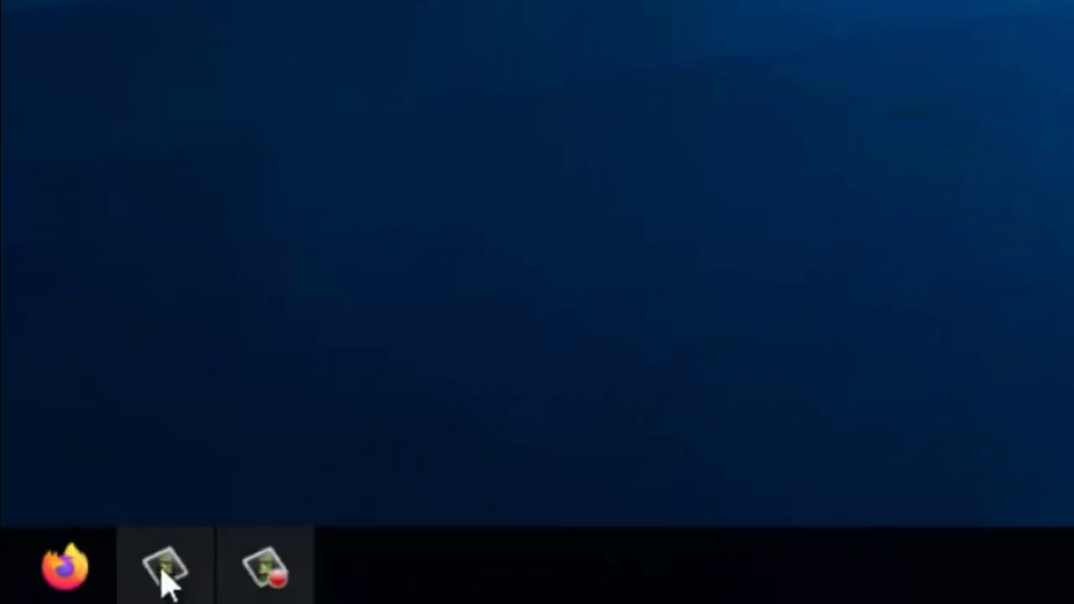
mouse_move(164, 579)
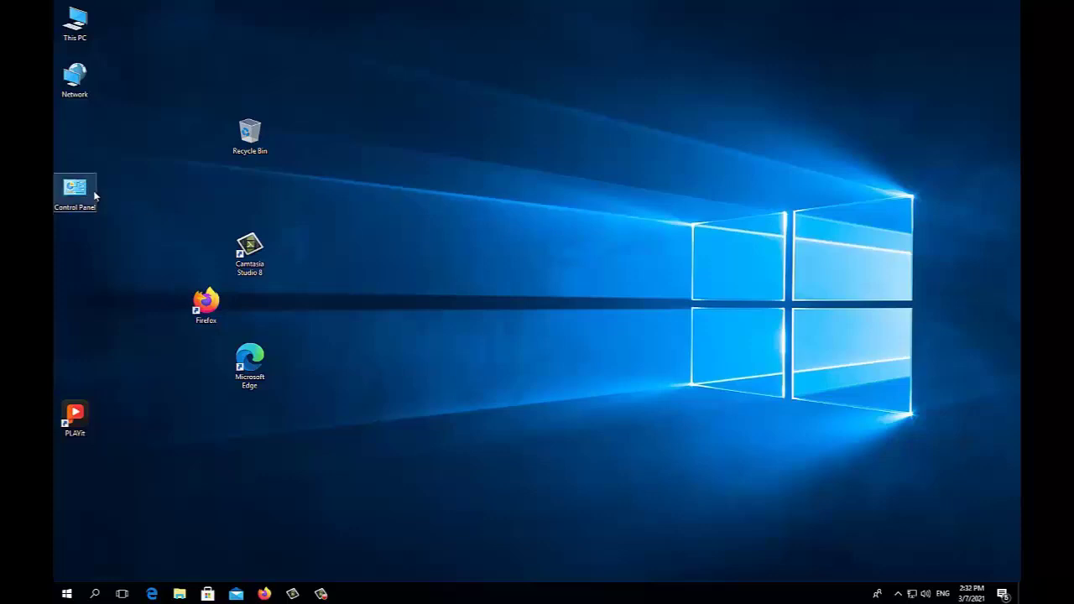
Step: Select the Network, Control Panel, Recycle Bin and Camtasia Studio 8 icons in turn on the rearranged desktop
left_click(81, 87)
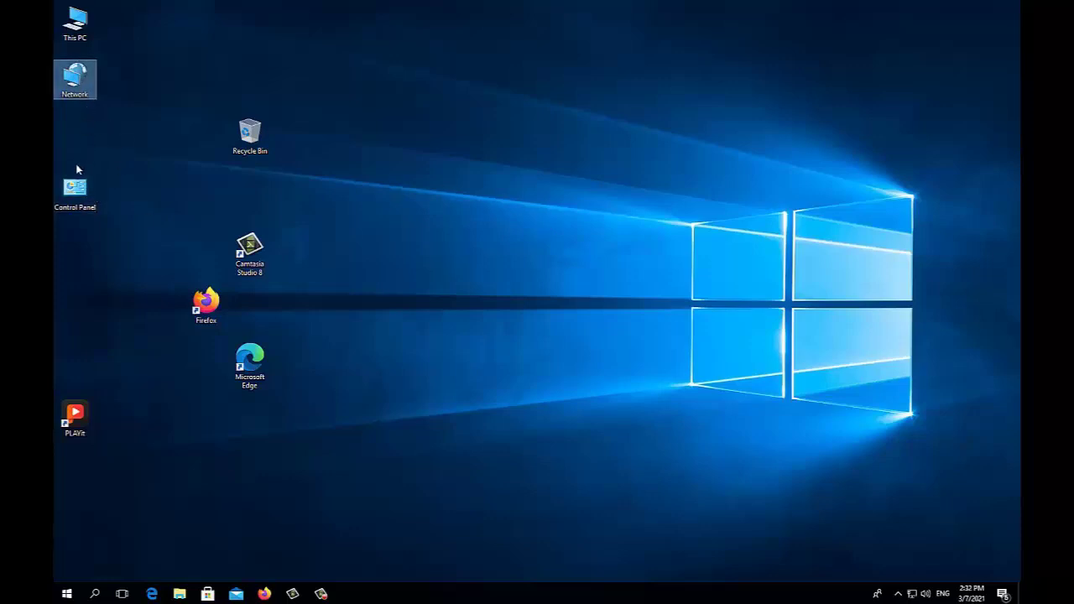
left_click(74, 188)
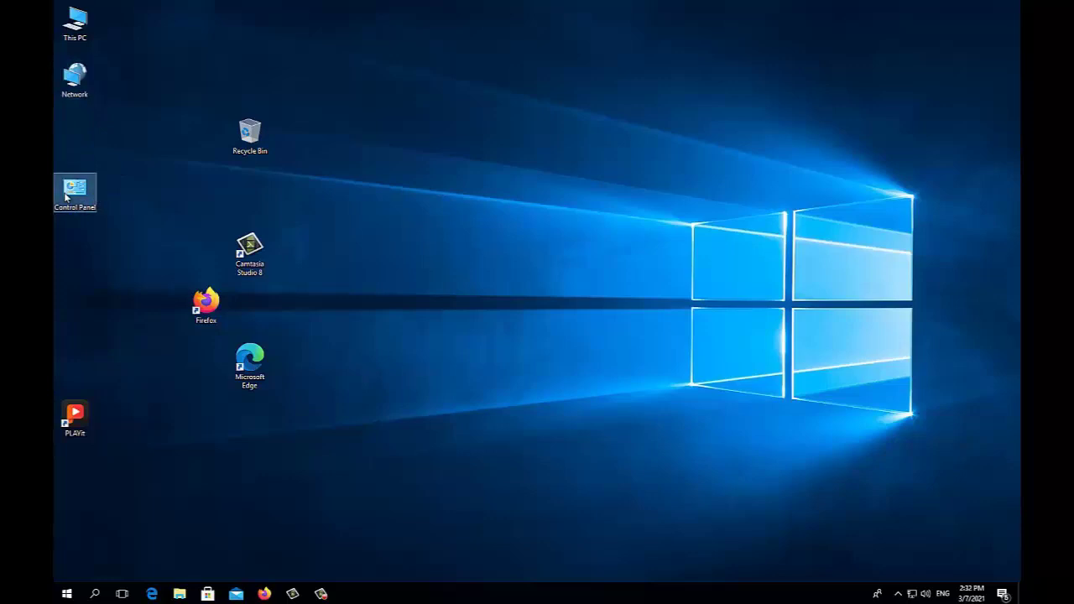
left_click(254, 149)
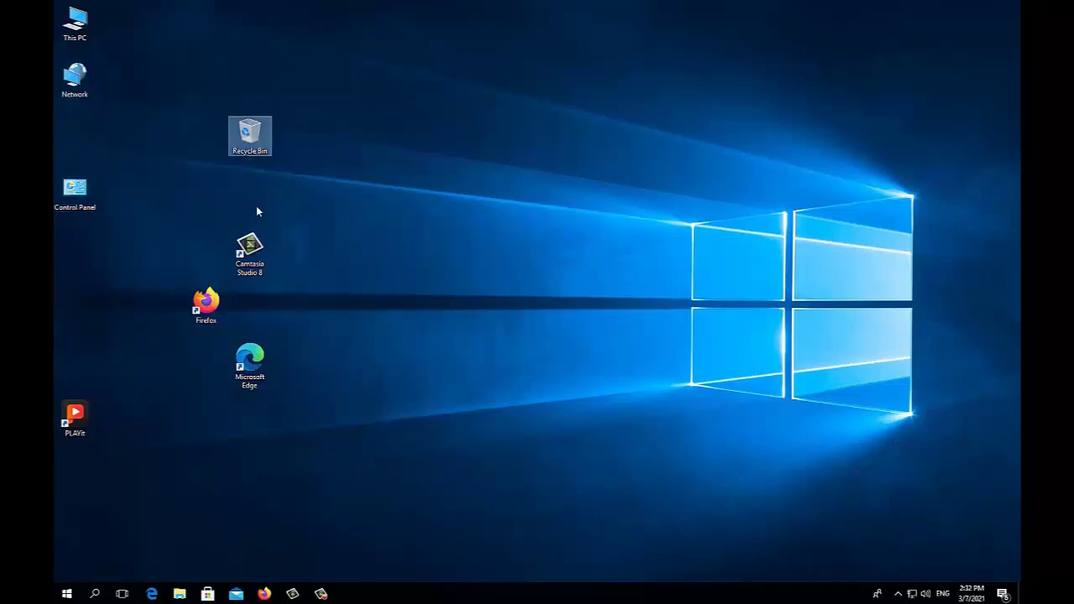
left_click(257, 249)
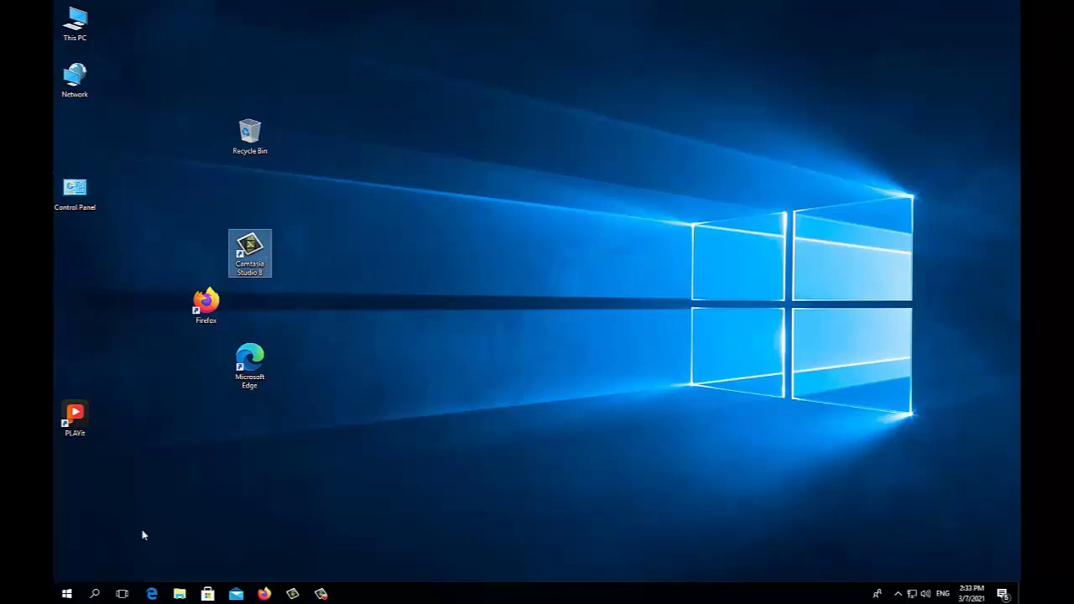
Step: Launch Firefox from the recently added apps, view its new tab page and close the browser
left_click(65, 594)
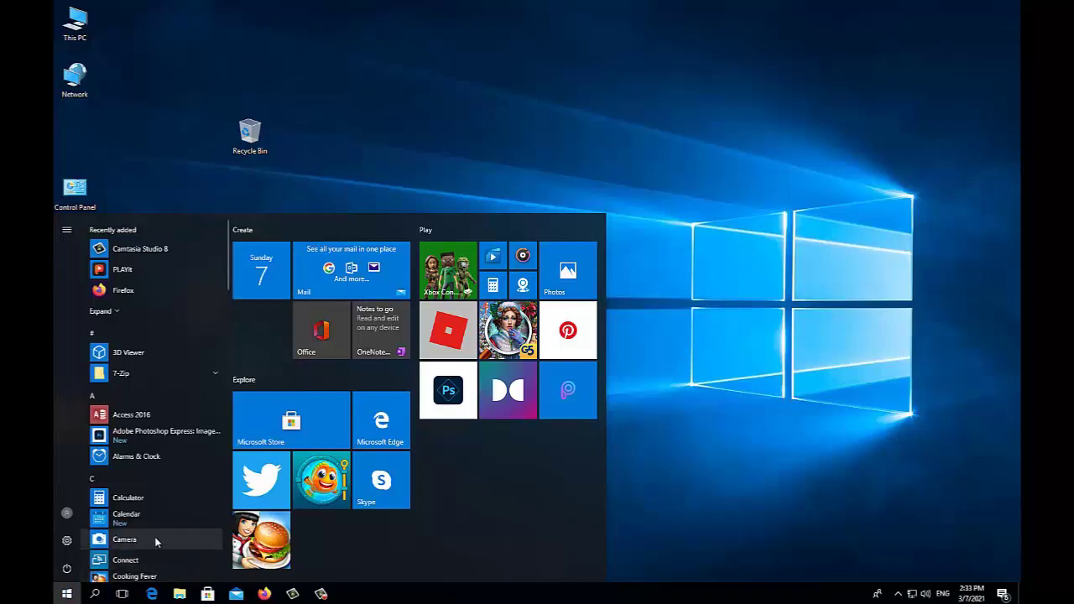
left_click(123, 290)
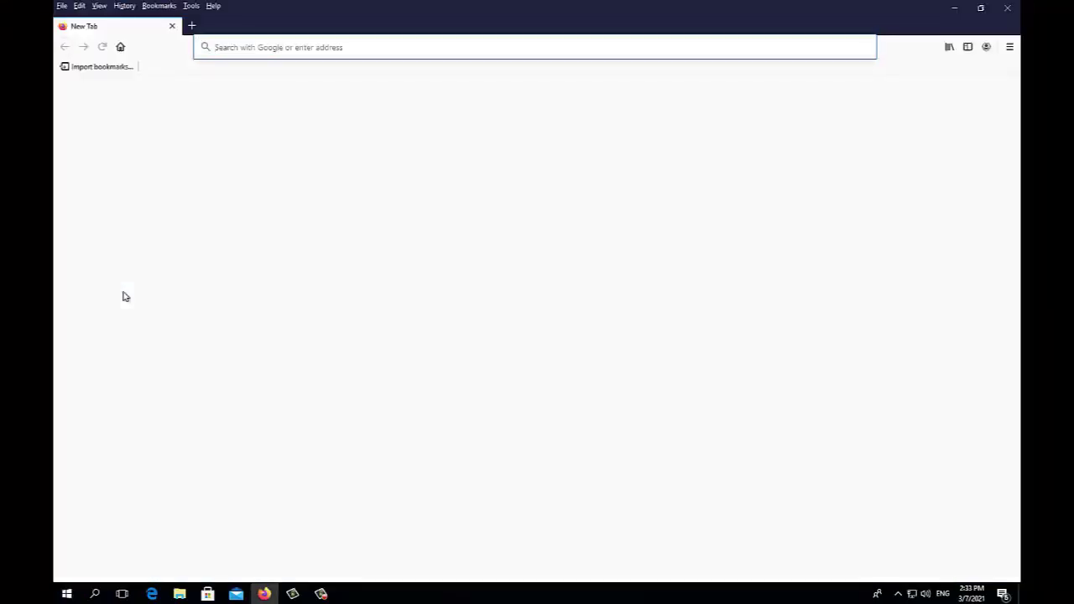
left_click(601, 316)
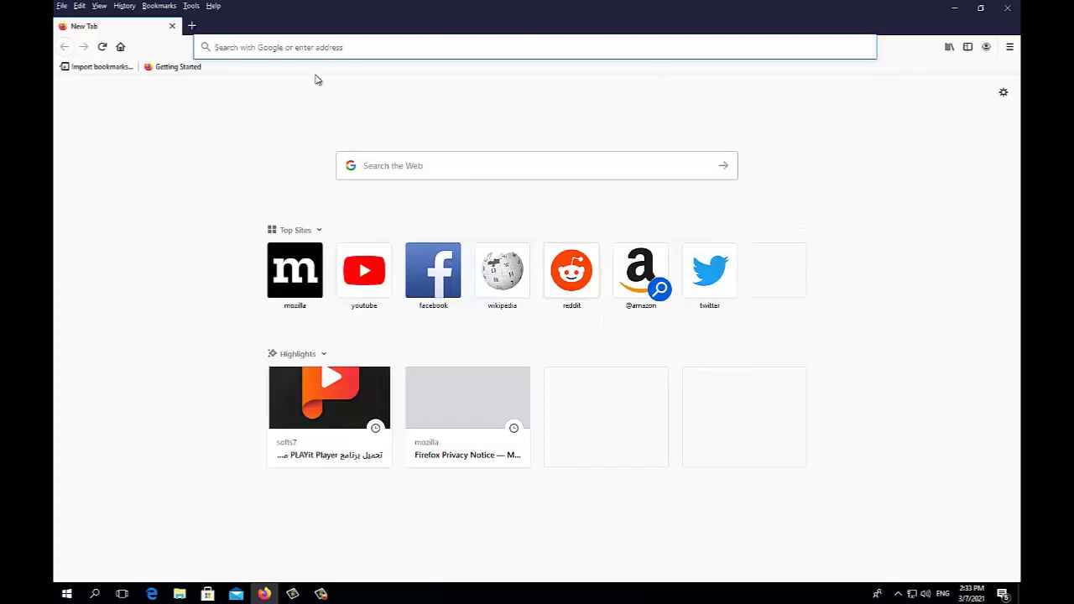
left_click(1008, 10)
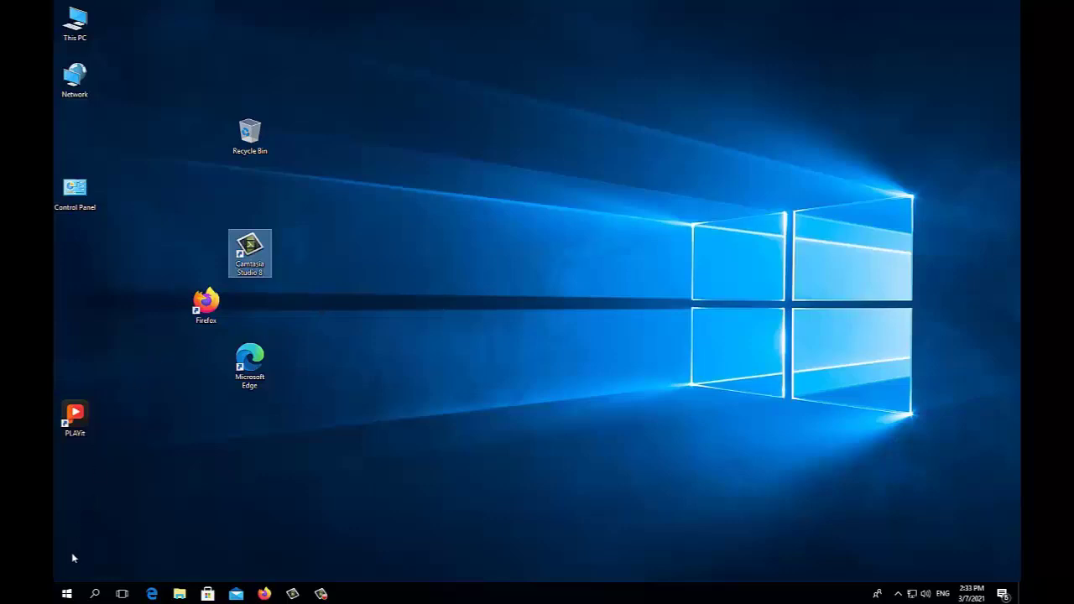
Step: Move the Firefox desktop shortcut closer to the Control Panel and PLAYit column and open Firefox from it
left_click(67, 594)
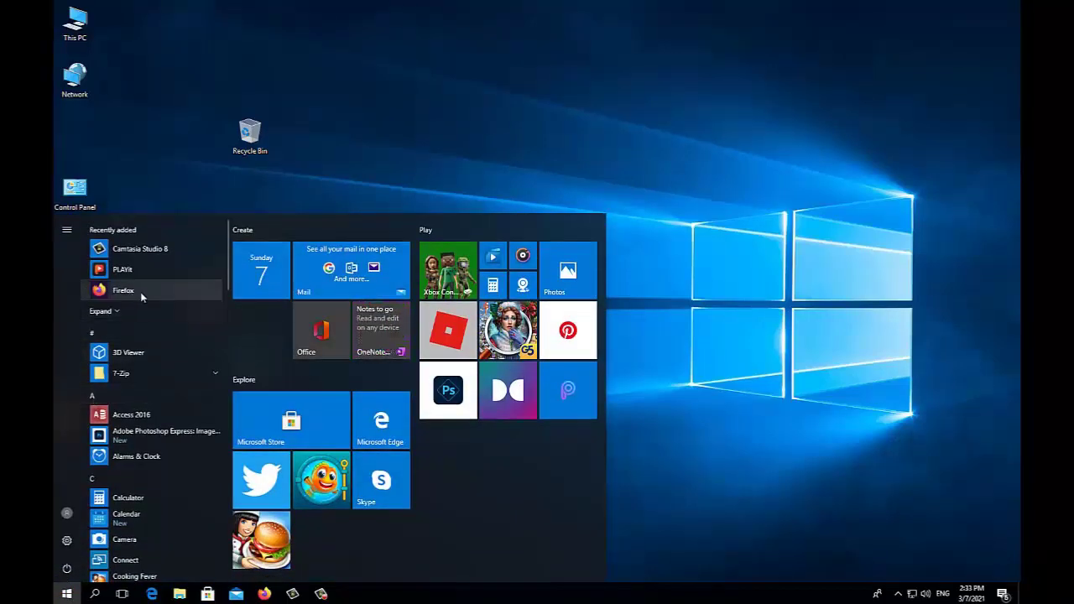
left_click(749, 403)
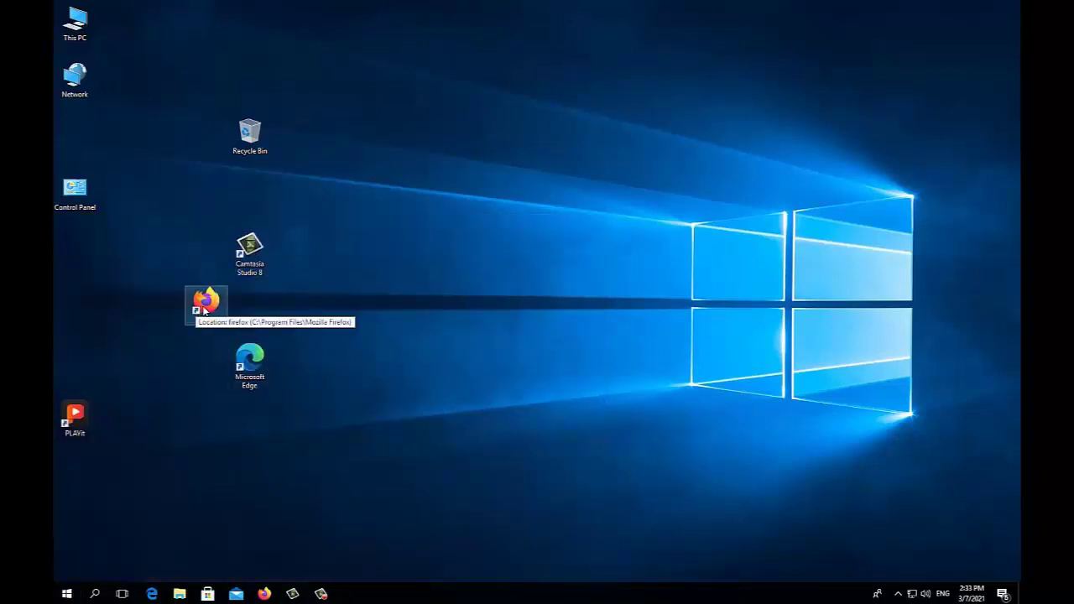
left_click_drag(201, 310, 115, 302)
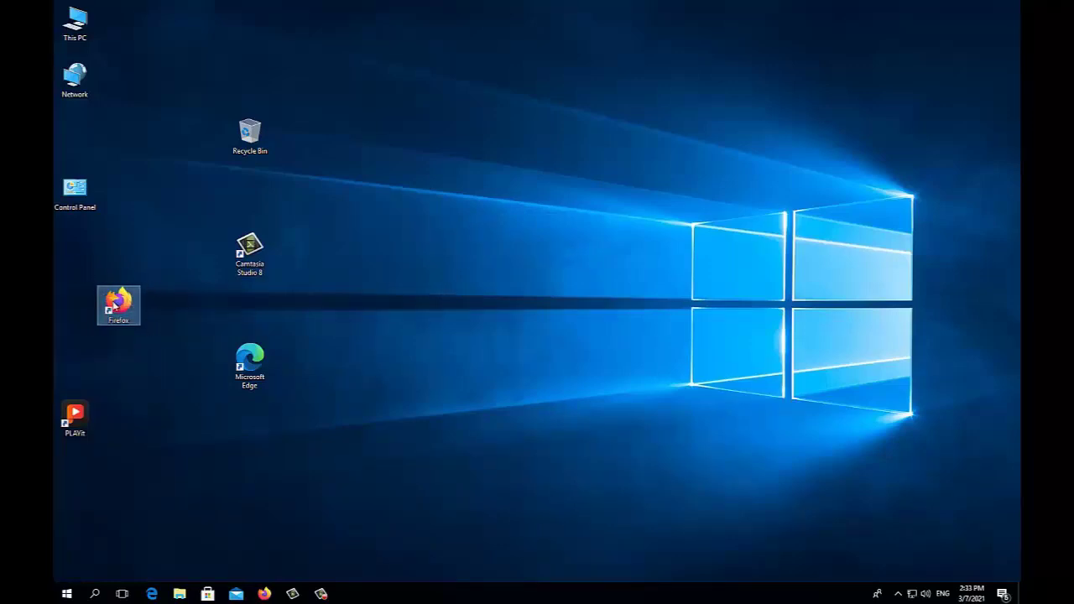
double_click(115, 306)
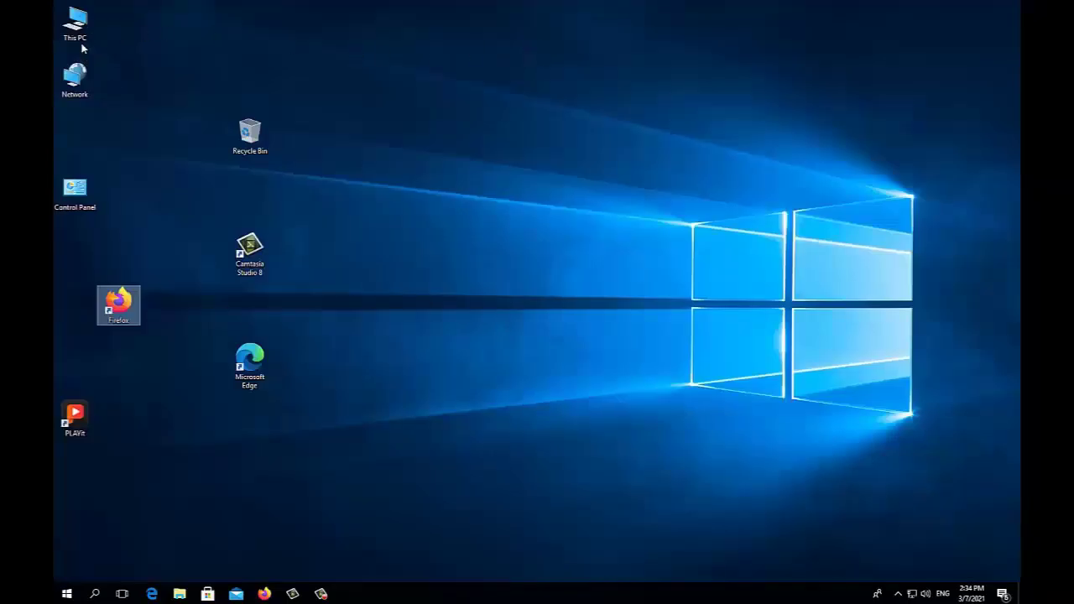
Step: Open This PC and browse drive E: to the Windows_7 folder inside the REC_2020 recordings folder
double_click(81, 32)
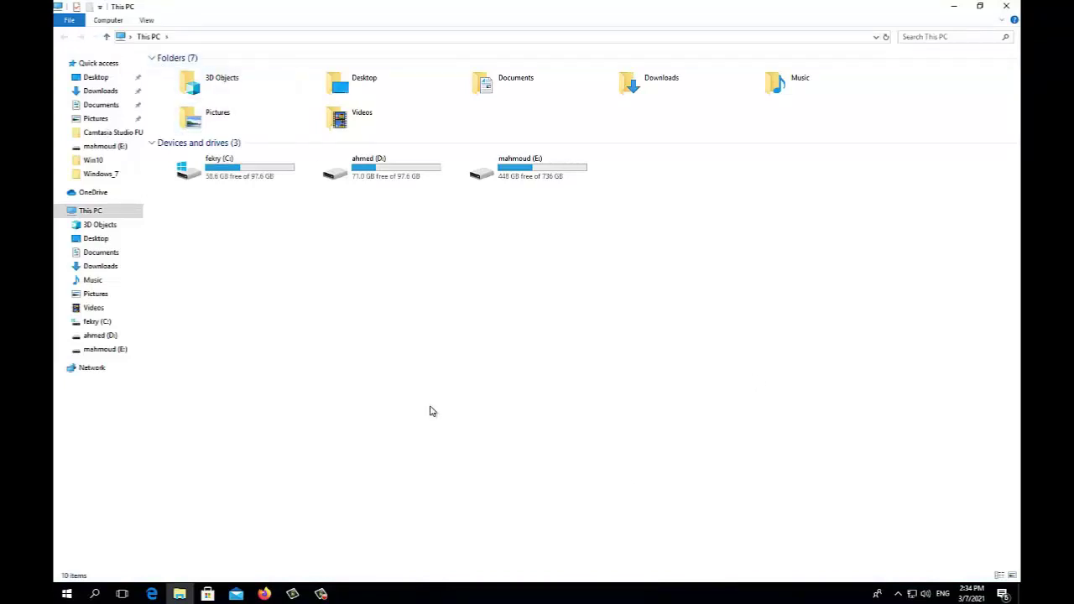
left_click(526, 170)
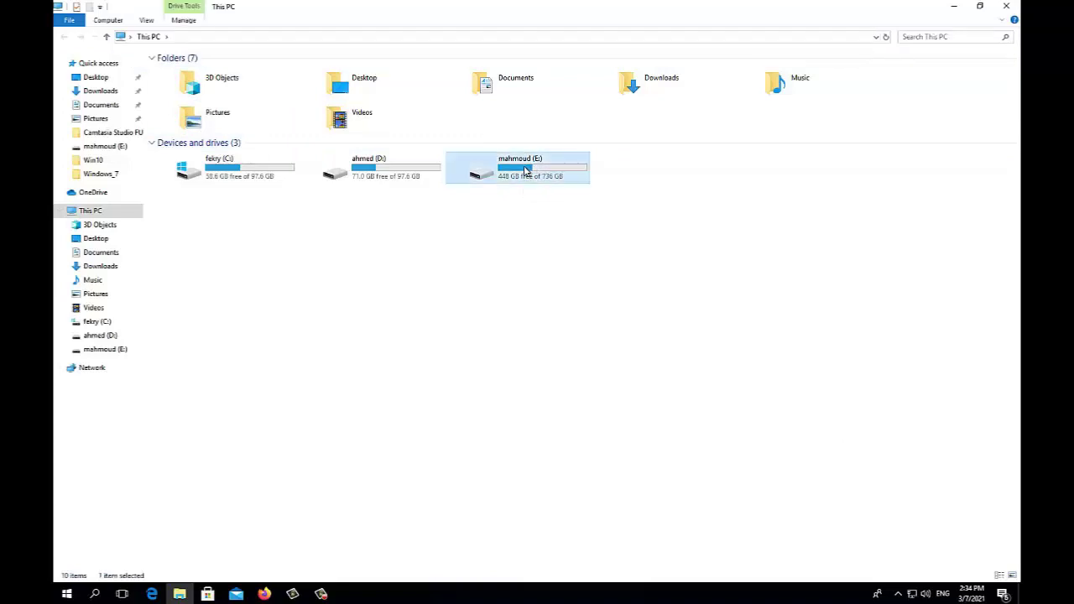
double_click(526, 170)
scroll(522, 171, "down", 3)
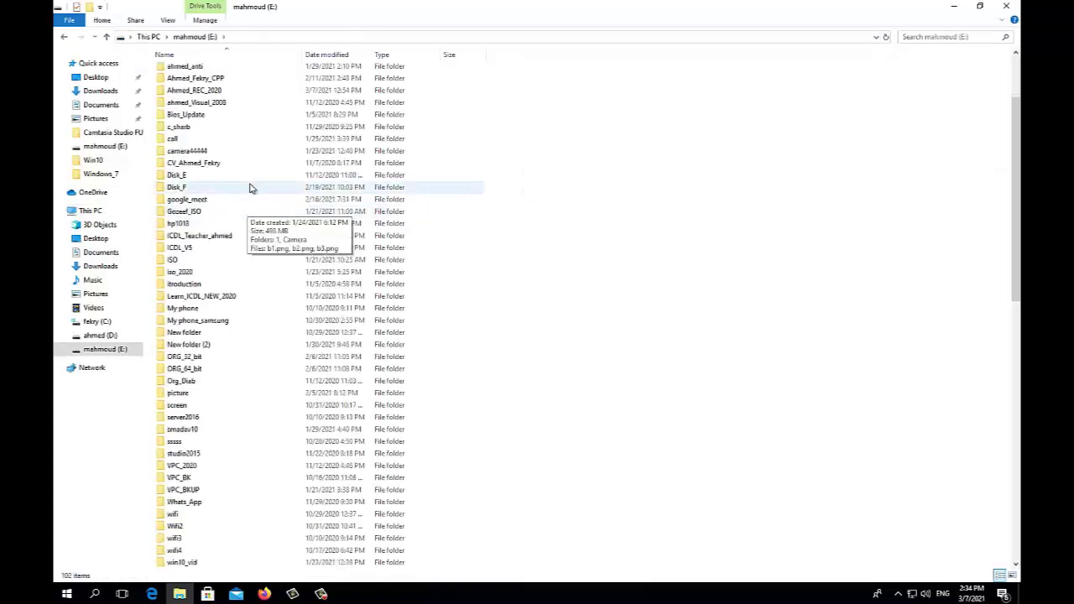
double_click(205, 237)
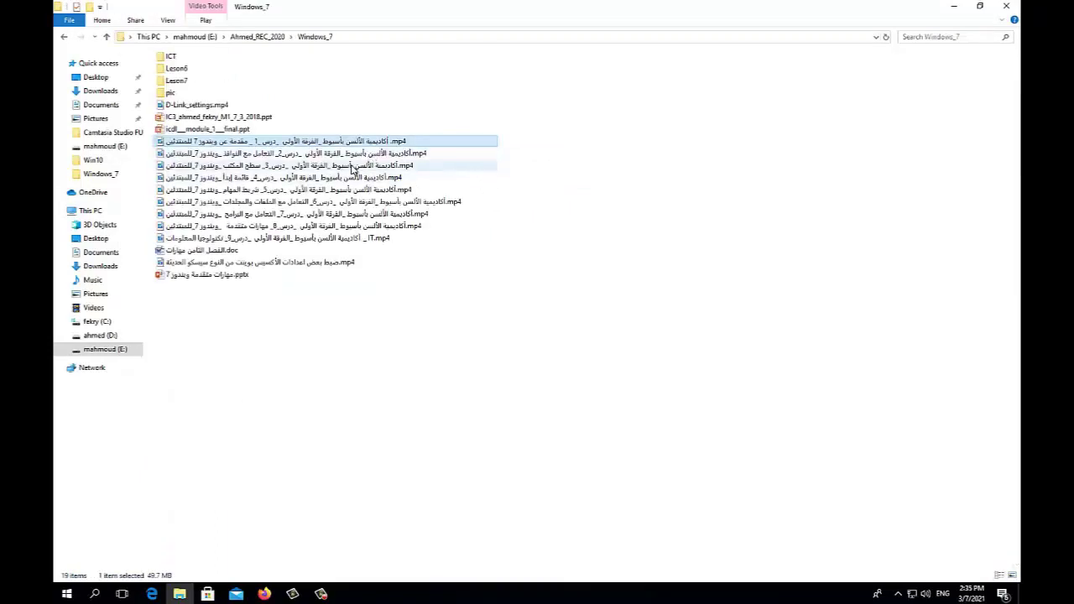
Step: Play the lesson 3 desktop video from the Windows_7 folder, and close both the player and the folder window
left_click(353, 166)
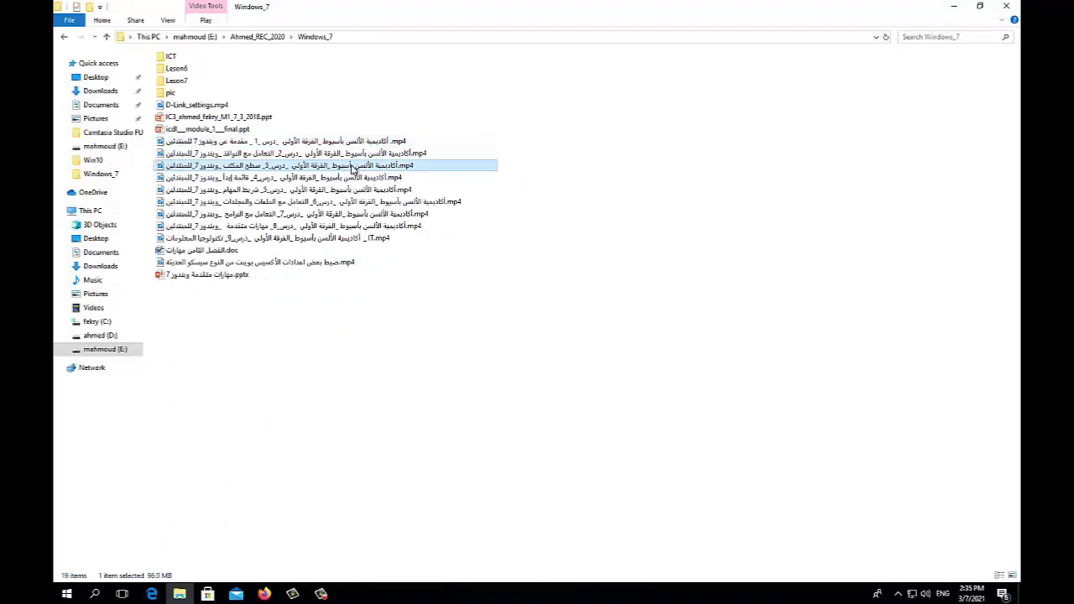
double_click(352, 166)
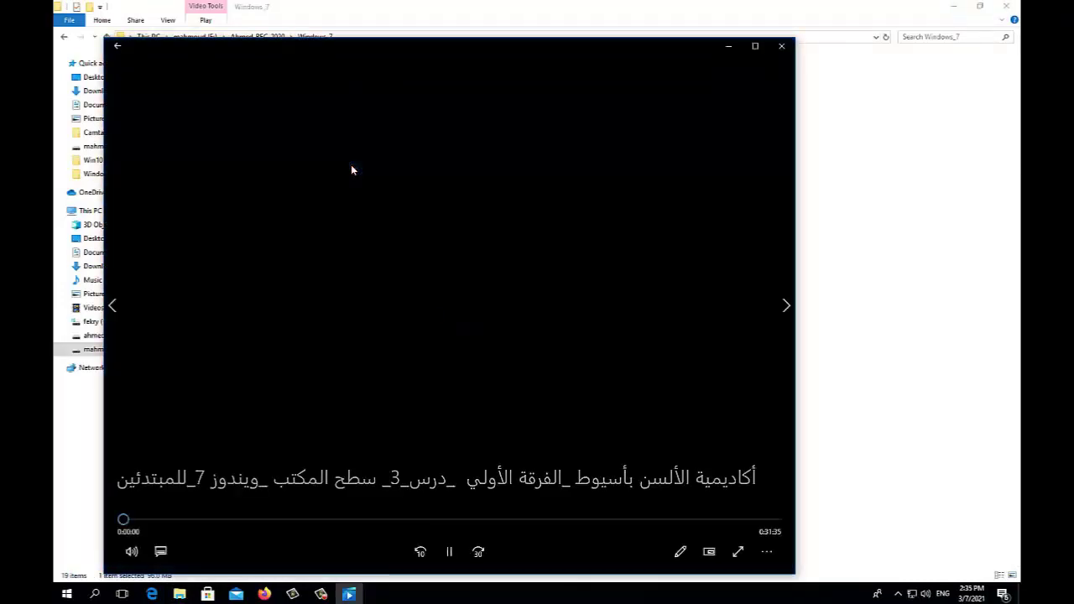
left_click(782, 48)
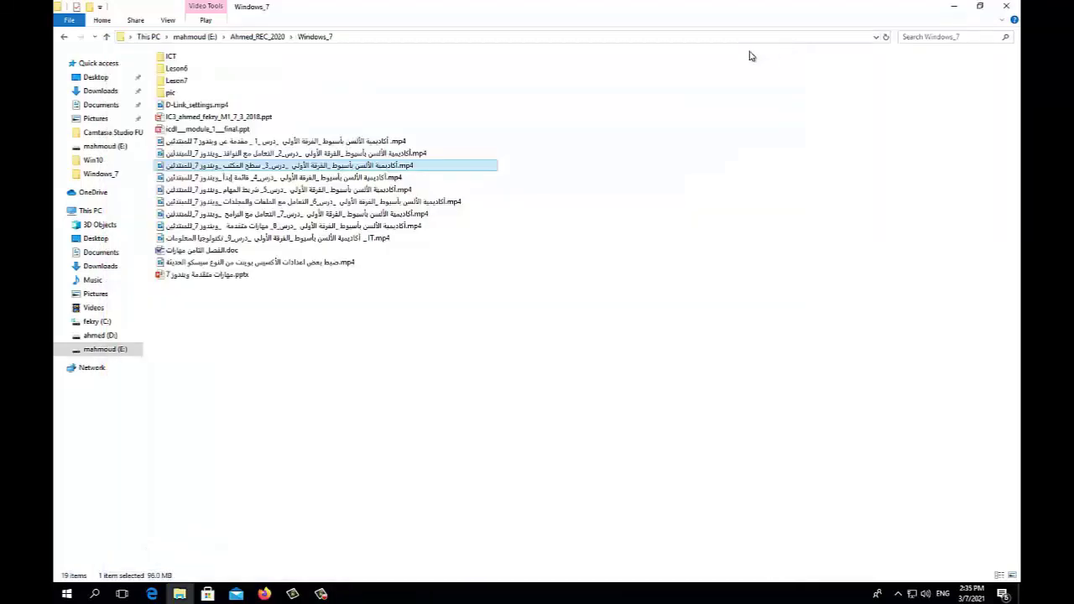
left_click(1012, 7)
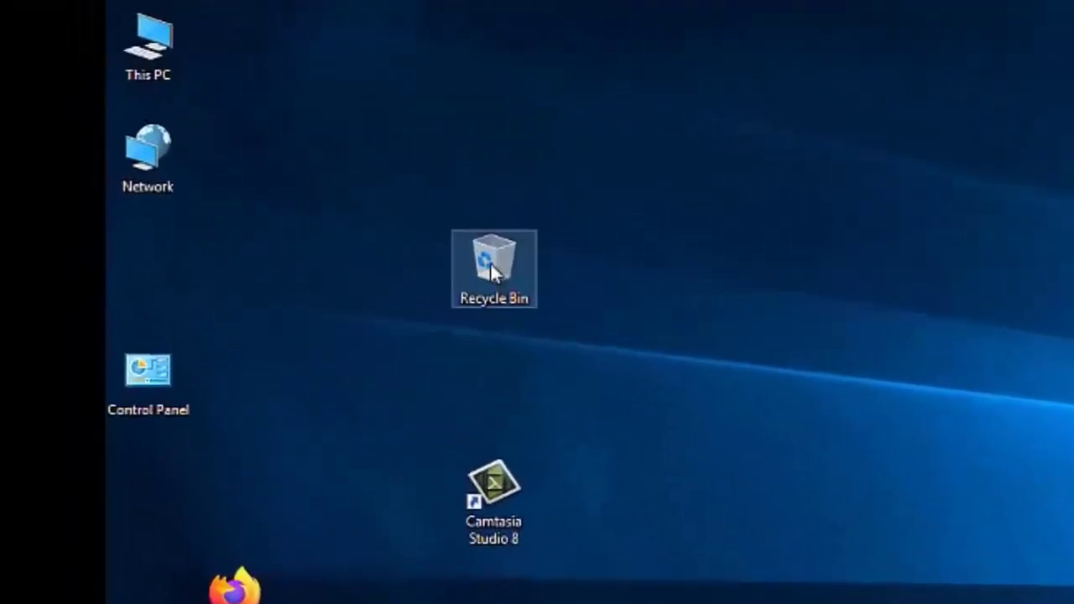
Step: Rearrange the desktop by moving the Recycle Bin, This PC, Network, Control Panel and Firefox icons to new spots
left_click_drag(490, 262, 340, 214)
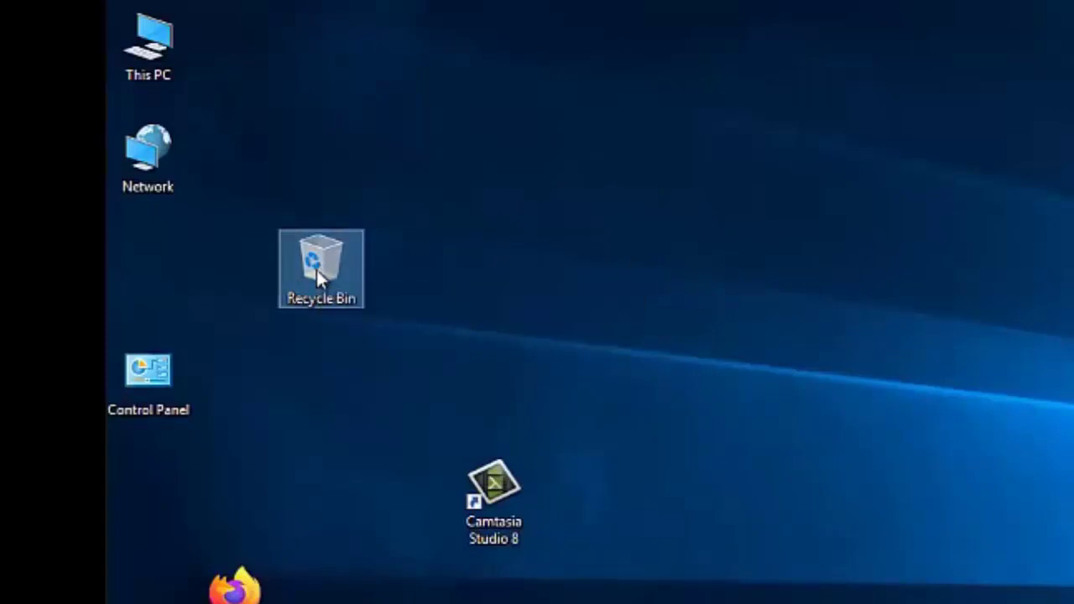
left_click_drag(321, 270, 818, 192)
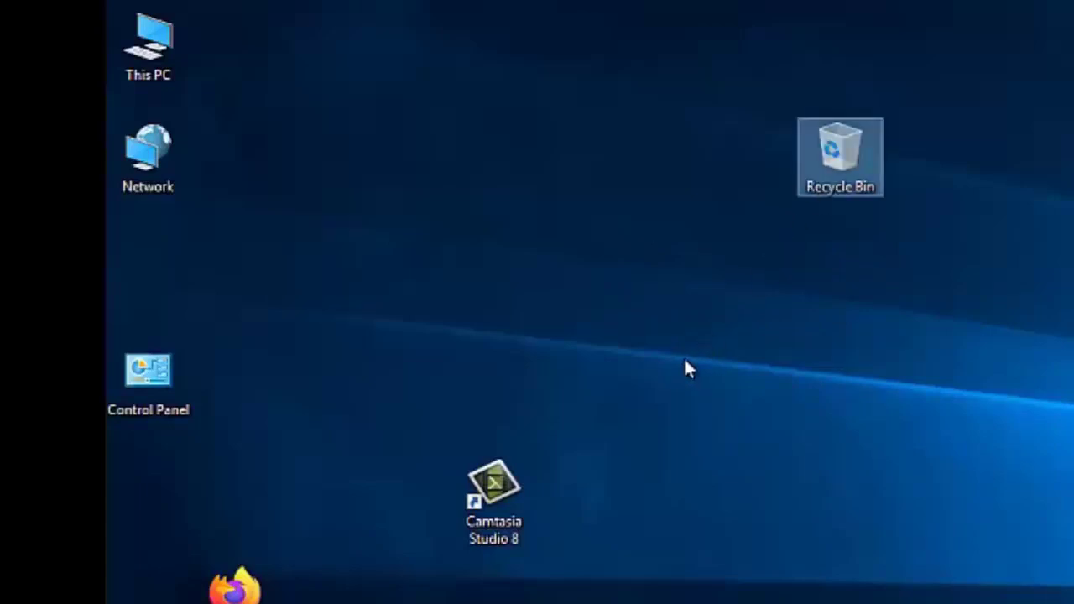
left_click_drag(148, 42, 495, 269)
left_click_drag(147, 157, 590, 147)
left_click_drag(149, 378, 384, 158)
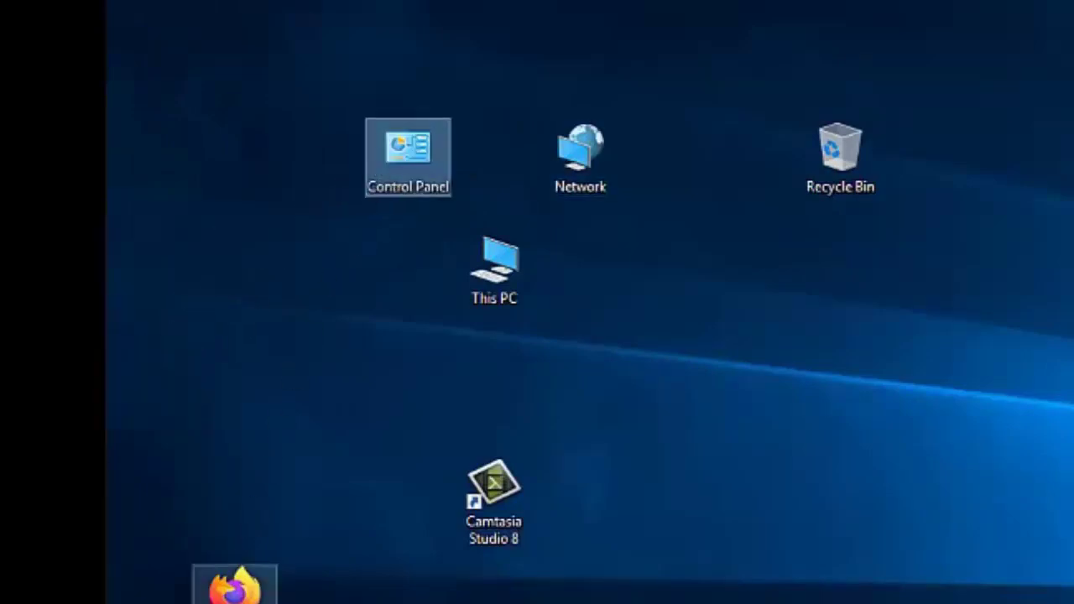
left_click_drag(235, 588, 306, 350)
Step: Launch Calculator from the Start menu's app list and move its window around the desktop
key("super")
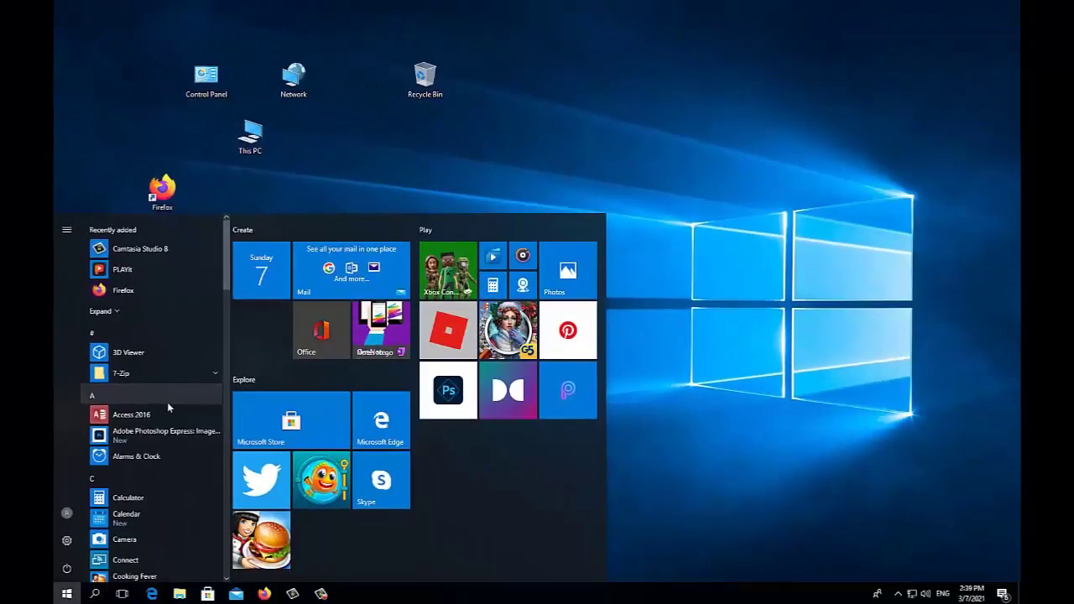
left_click(138, 500)
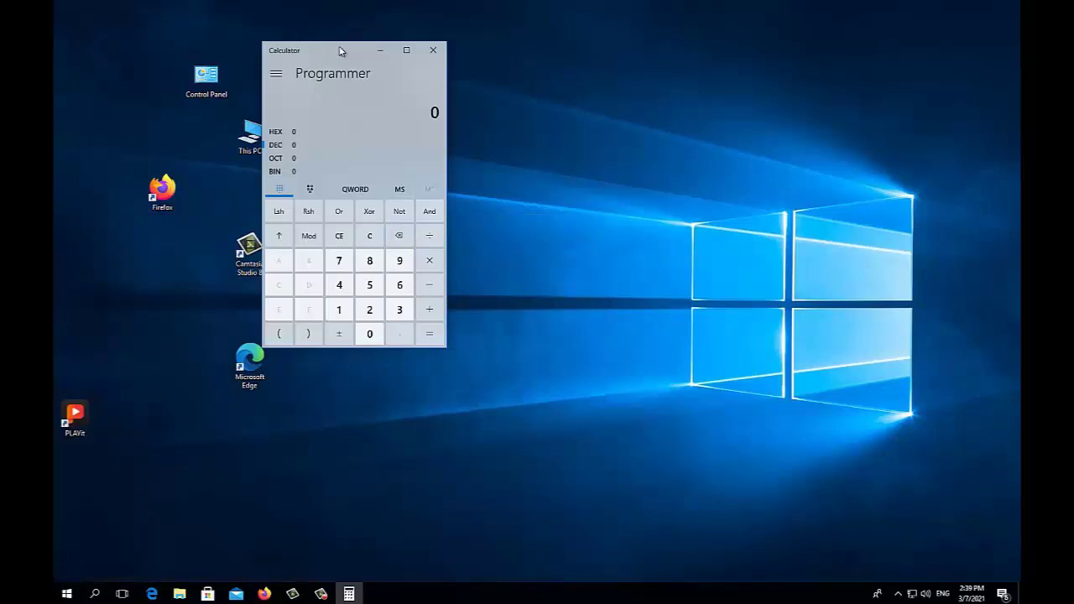
left_click_drag(339, 47, 435, 163)
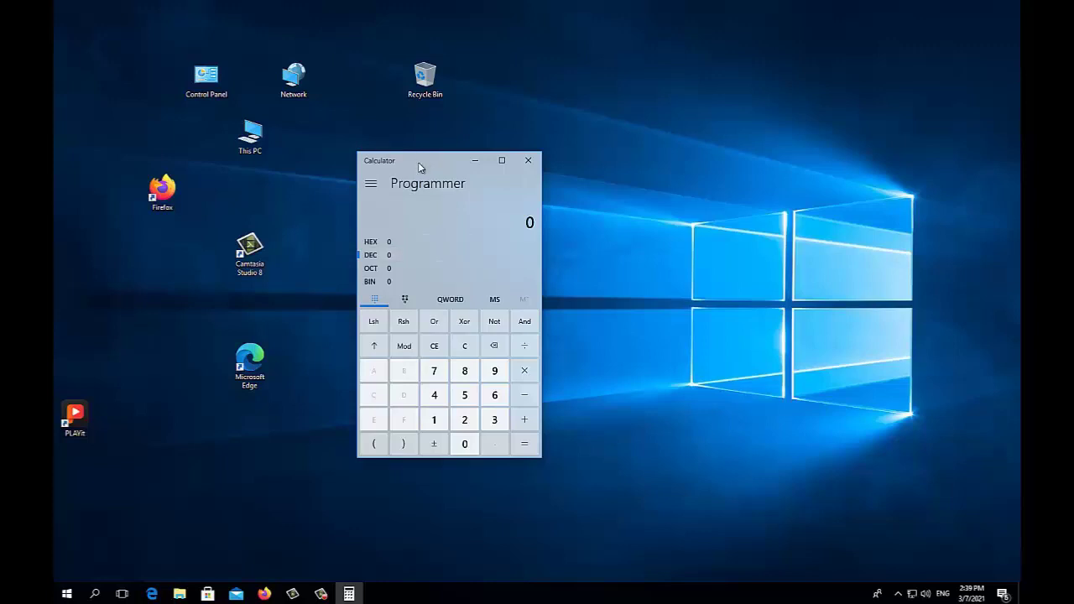
left_click_drag(422, 167, 336, 156)
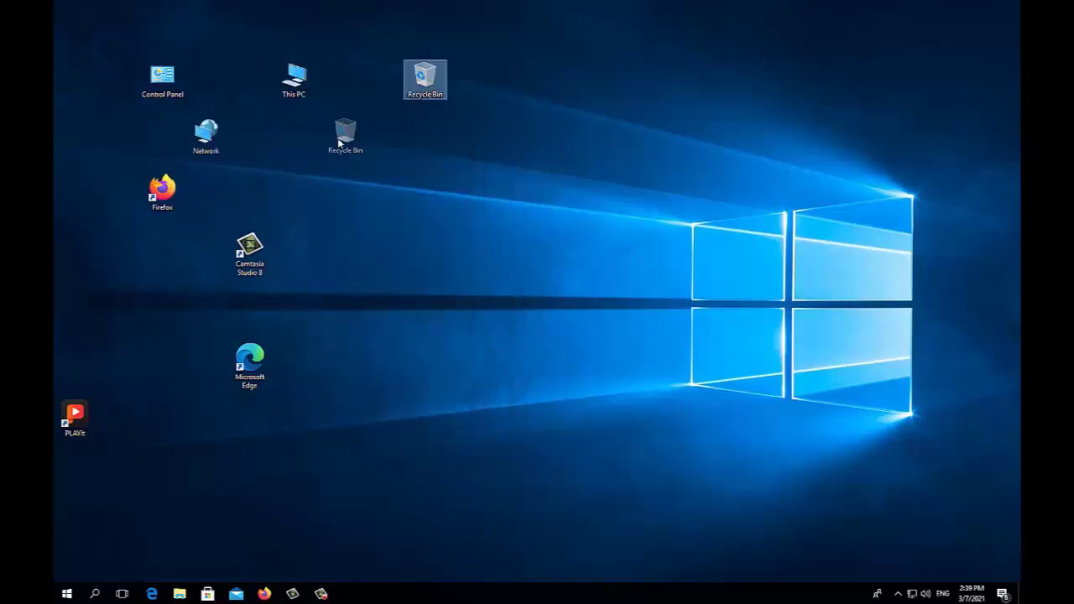
Step: Move the Recycle Bin icon into the row of the Network icon, diagonally below This PC
left_click_drag(337, 138, 337, 138)
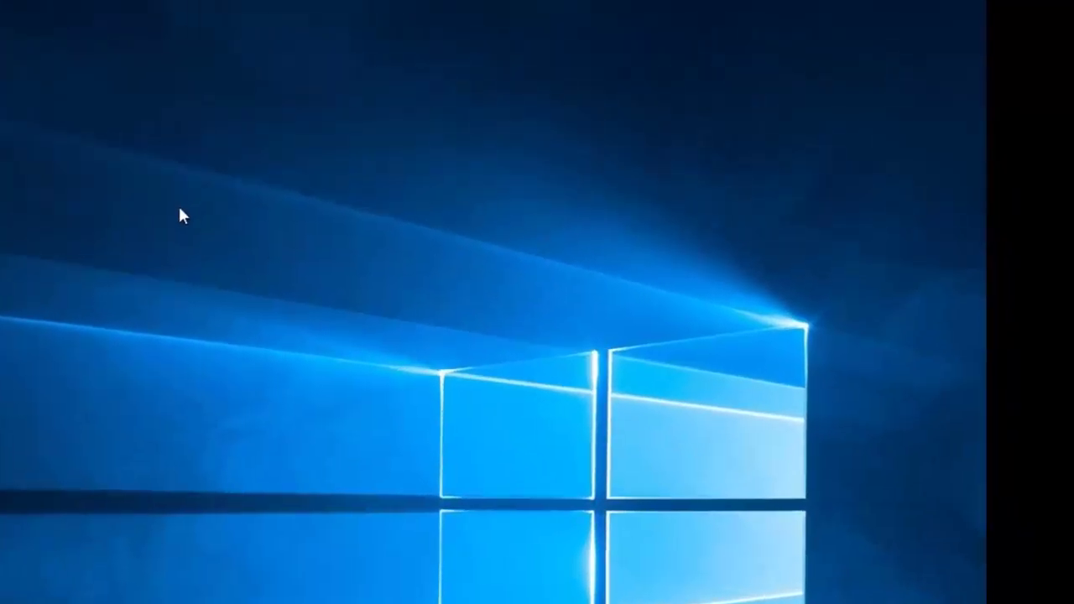
Step: View the desktop's Personalize settings on the Background page and close the Settings window
right_click(179, 210)
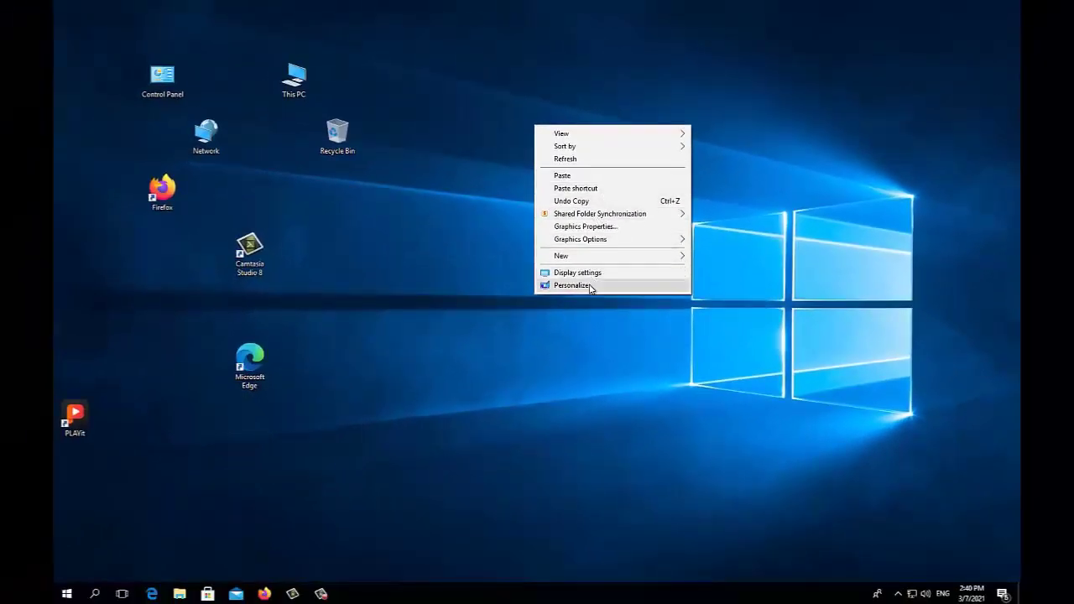
left_click(572, 286)
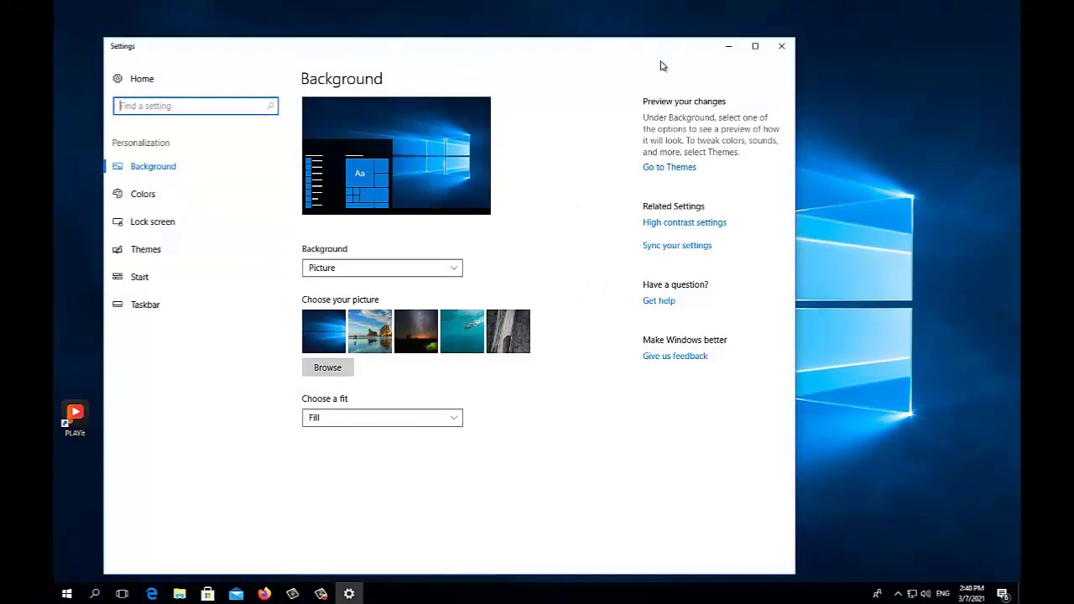
left_click(781, 46)
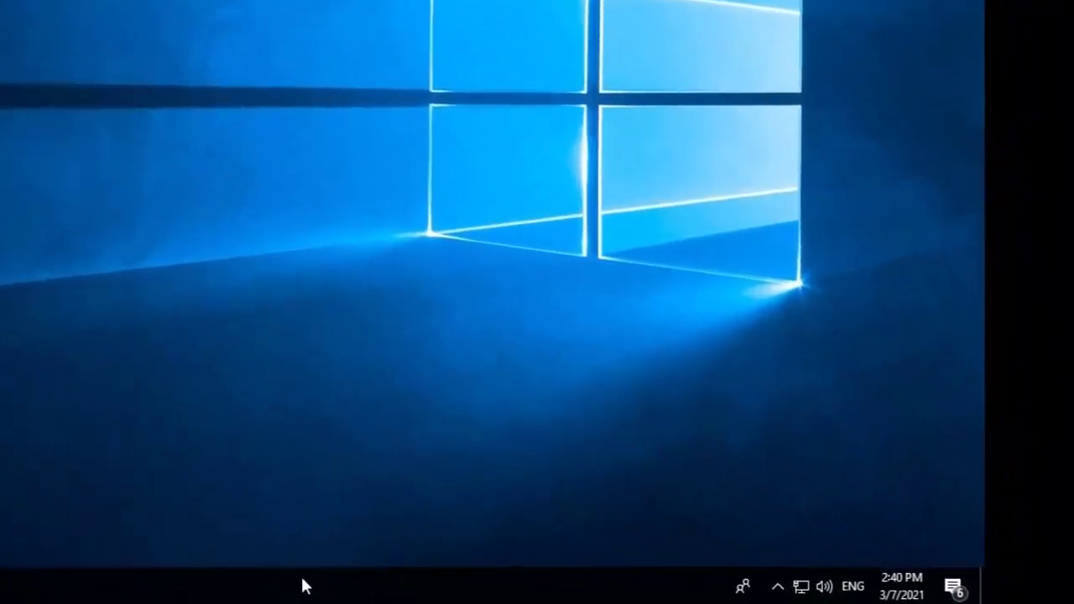
Step: View the Taskbar settings from the empty area of the taskbar and close the Settings window
right_click(618, 596)
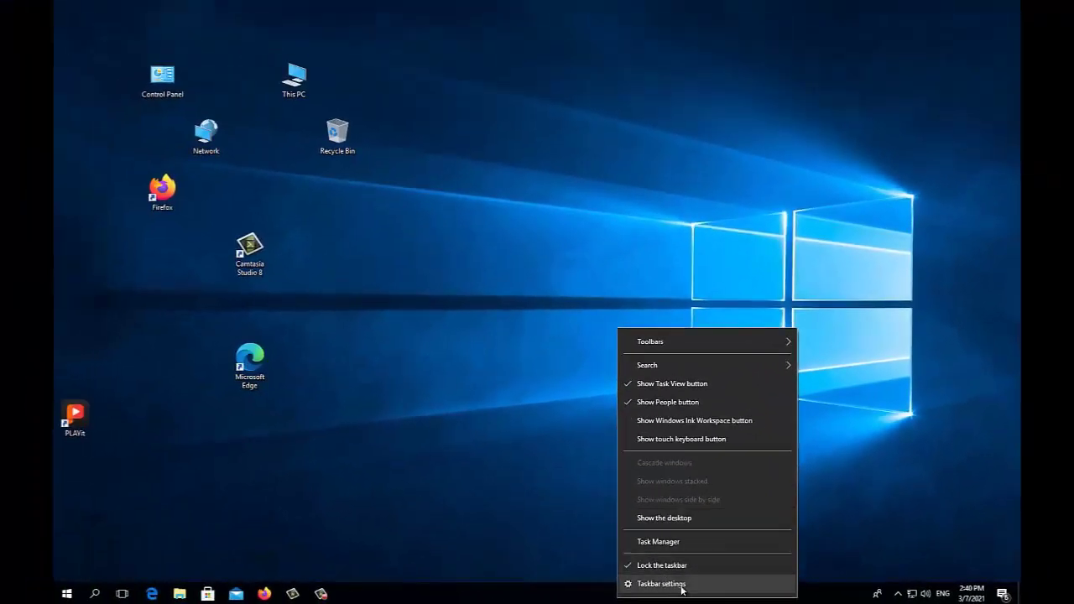
left_click(677, 587)
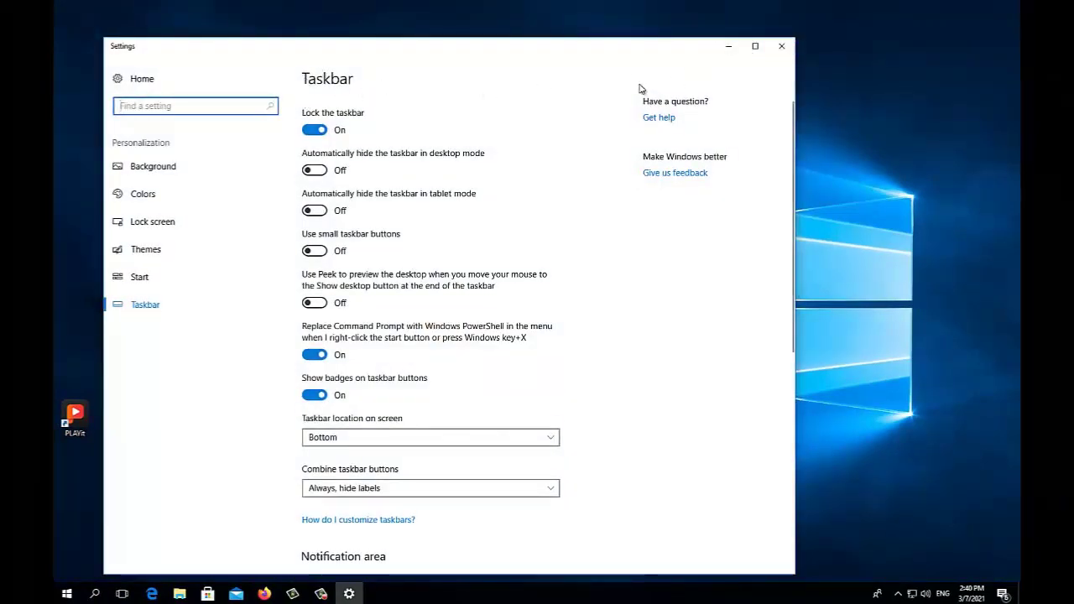
left_click(782, 46)
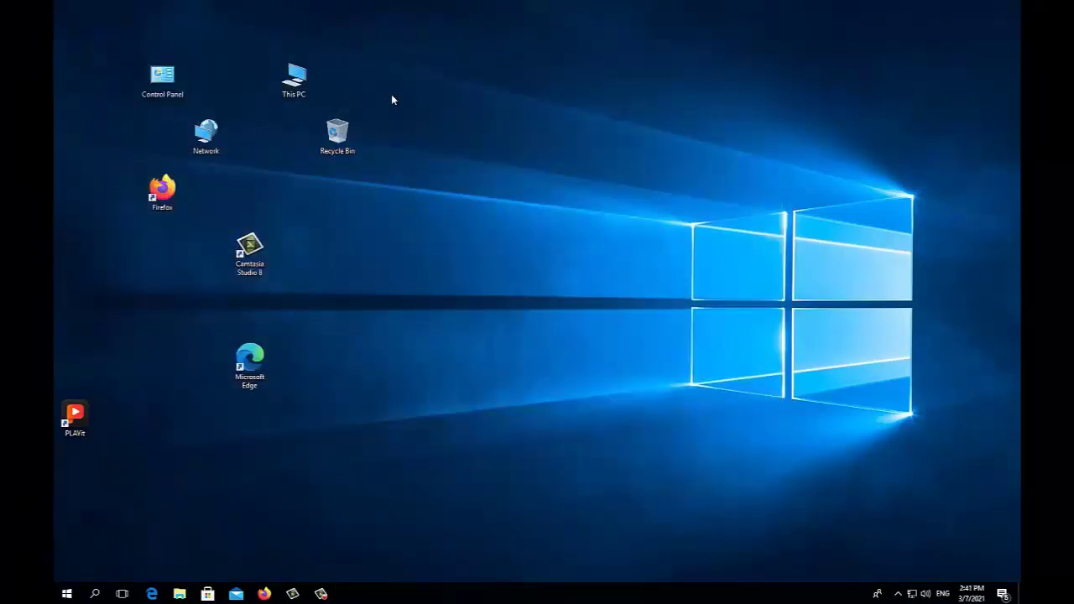
Step: View the properties of This PC with the basic system information and close the System window
right_click(297, 91)
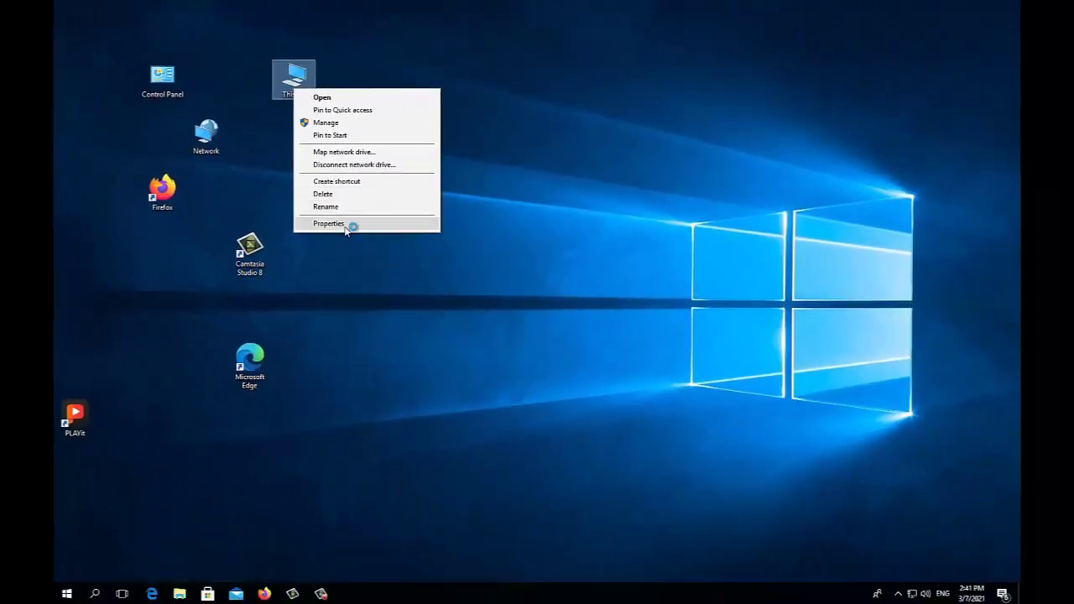
left_click(347, 226)
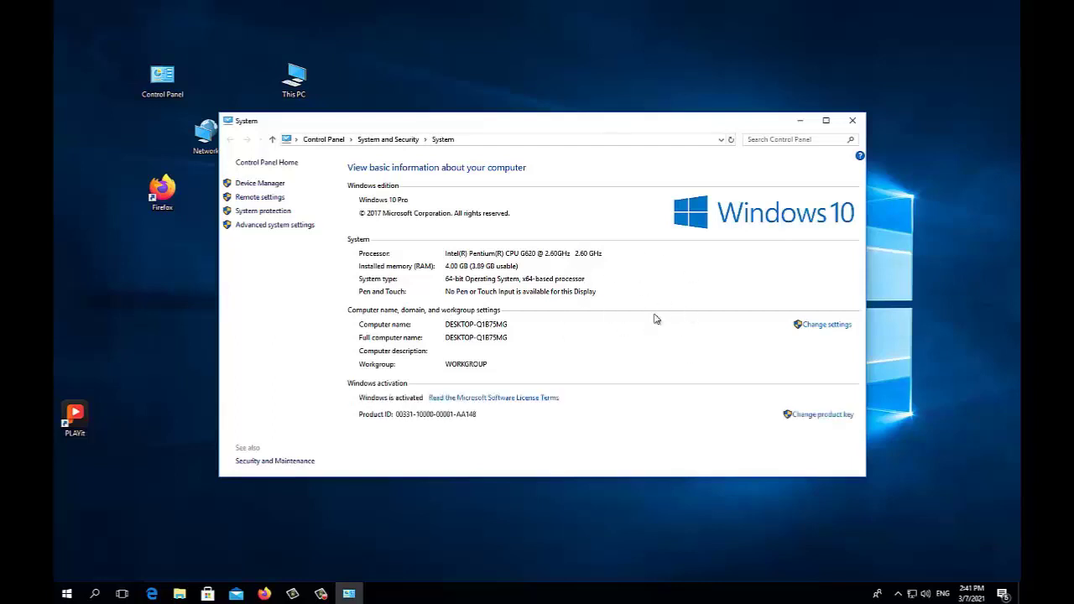
left_click(852, 120)
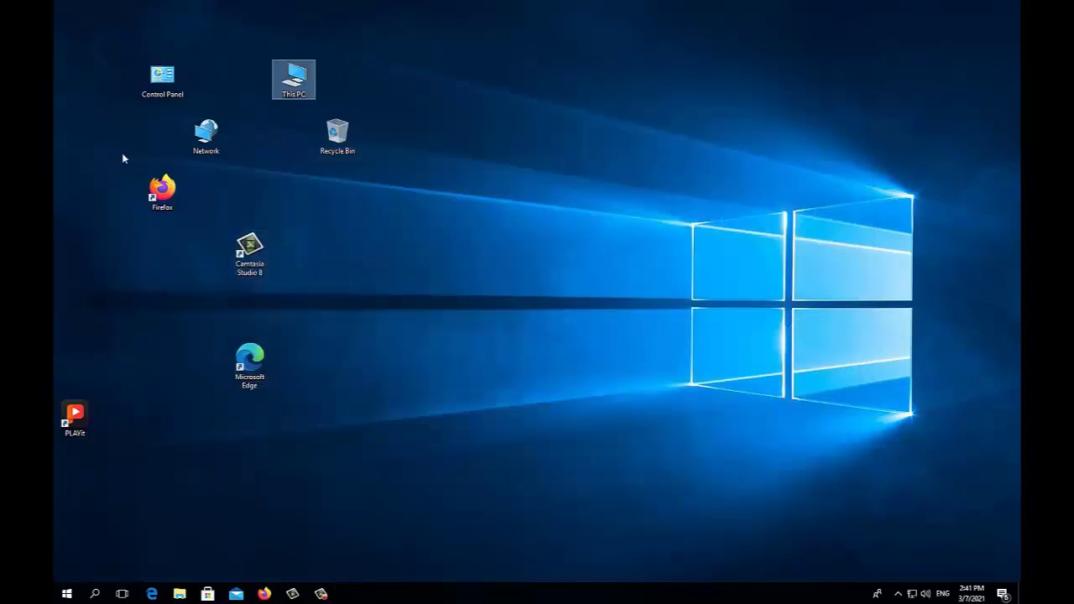
Step: View the properties of the Firefox desktop shortcut and close them without changing anything
left_click(159, 194)
right_click(157, 192)
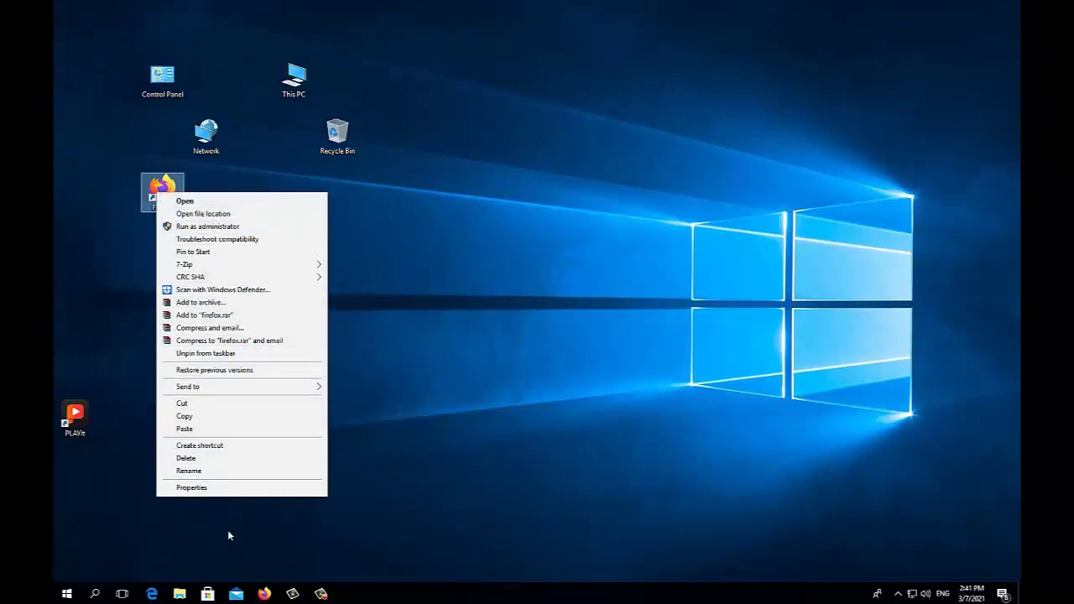
left_click(210, 489)
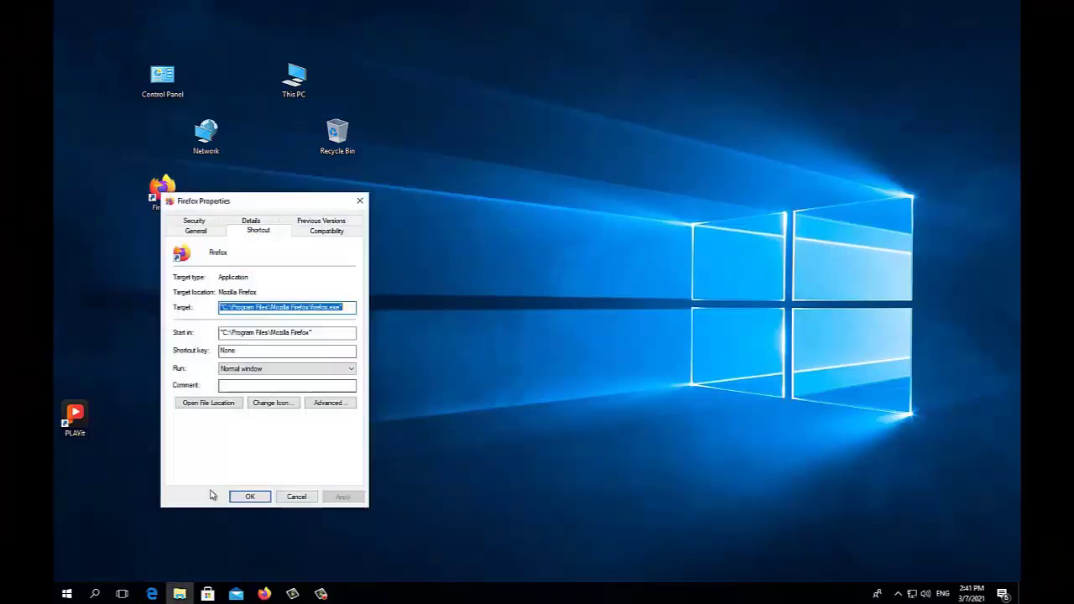
left_click(359, 201)
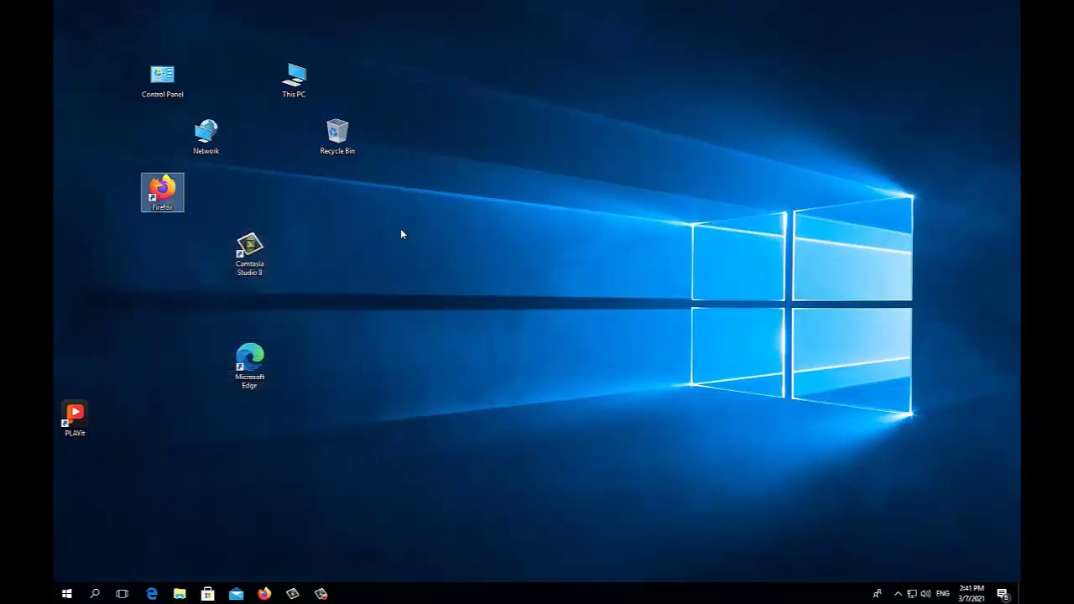
Step: View the context menus of the Start button and the empty desktop, and dismiss them without choosing an option
right_click(71, 594)
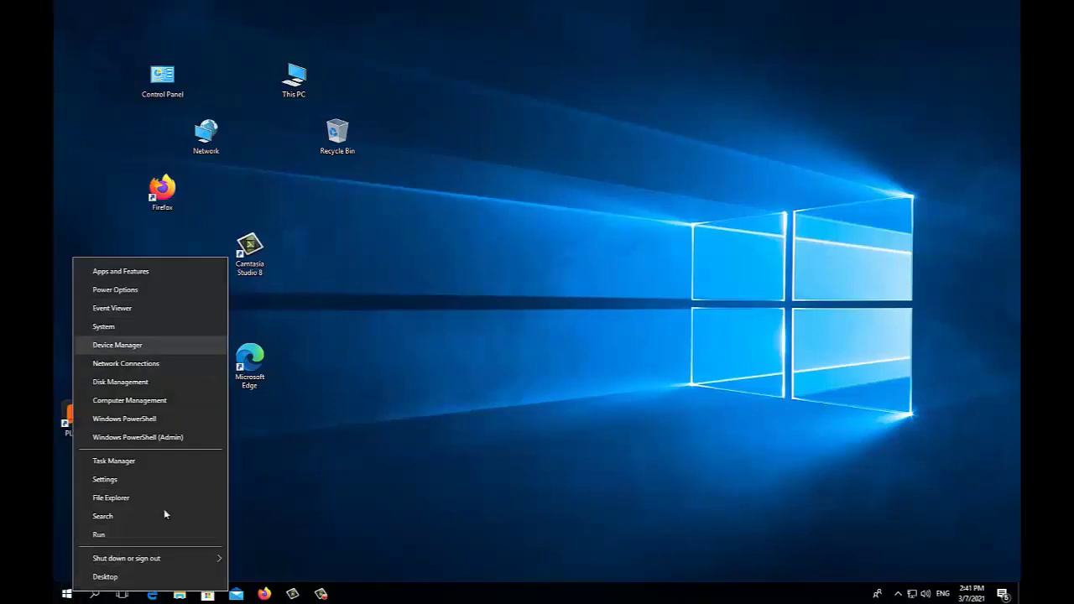
right_click(523, 196)
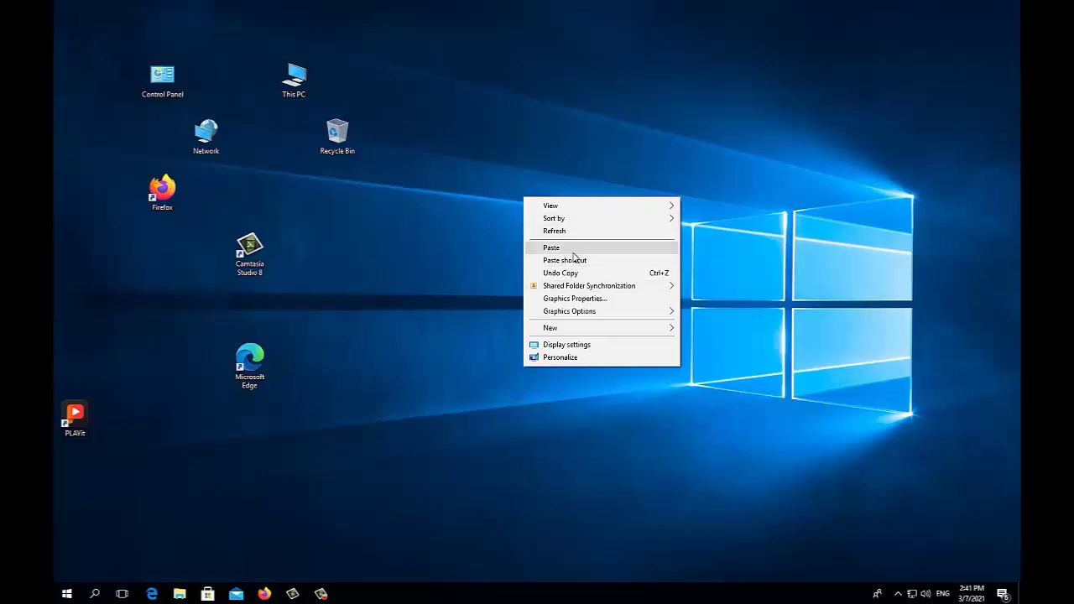
left_click(404, 308)
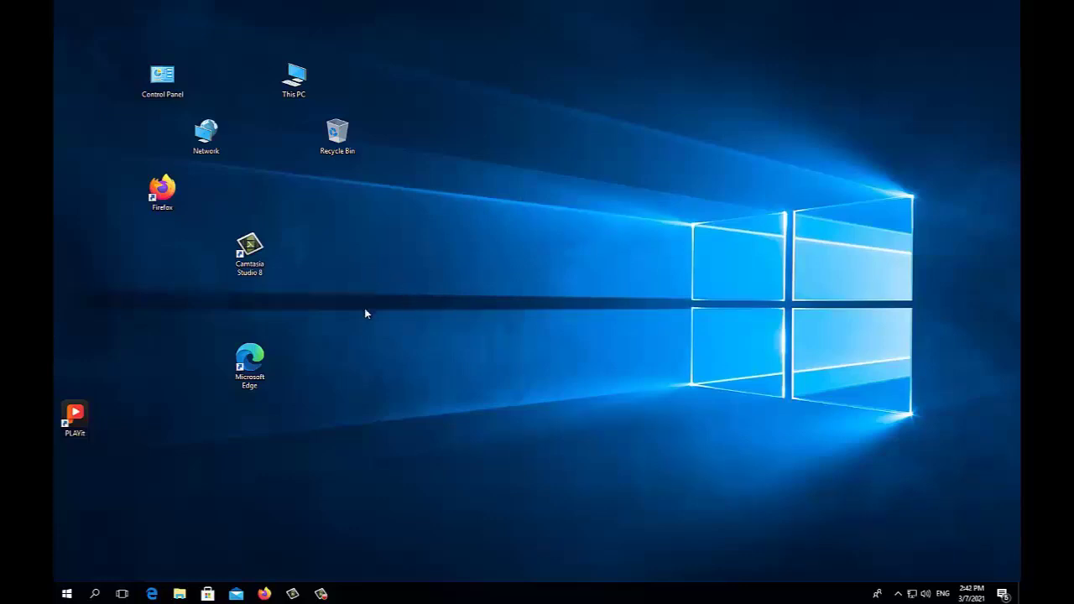
Step: Open the Start menu and browse its alphabetical app list down to the M section and back up
left_click(67, 594)
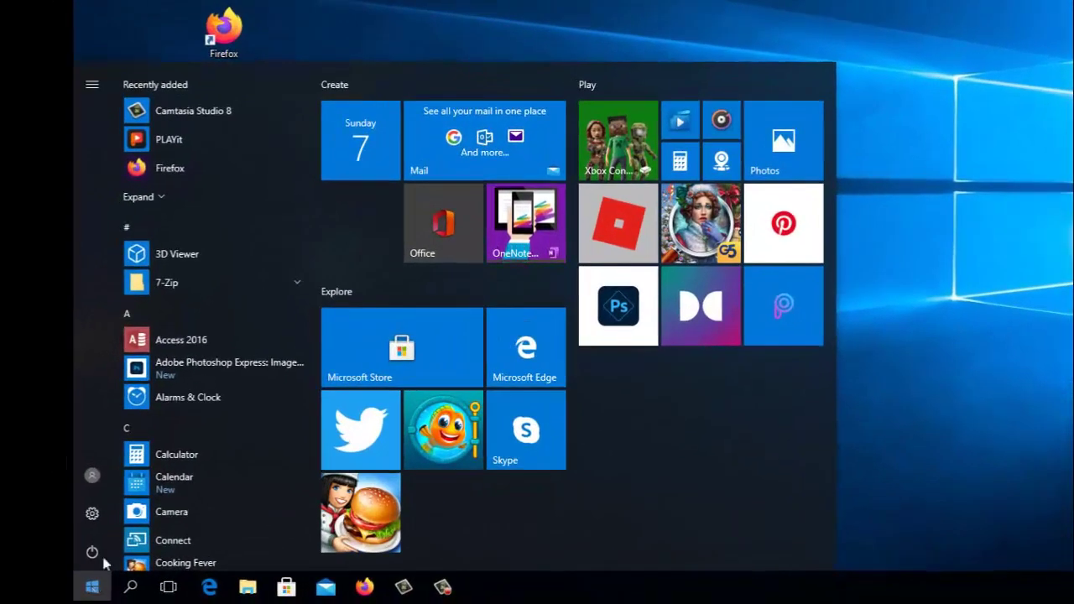
scroll(166, 181, "down", 1)
scroll(165, 180, "down", 1)
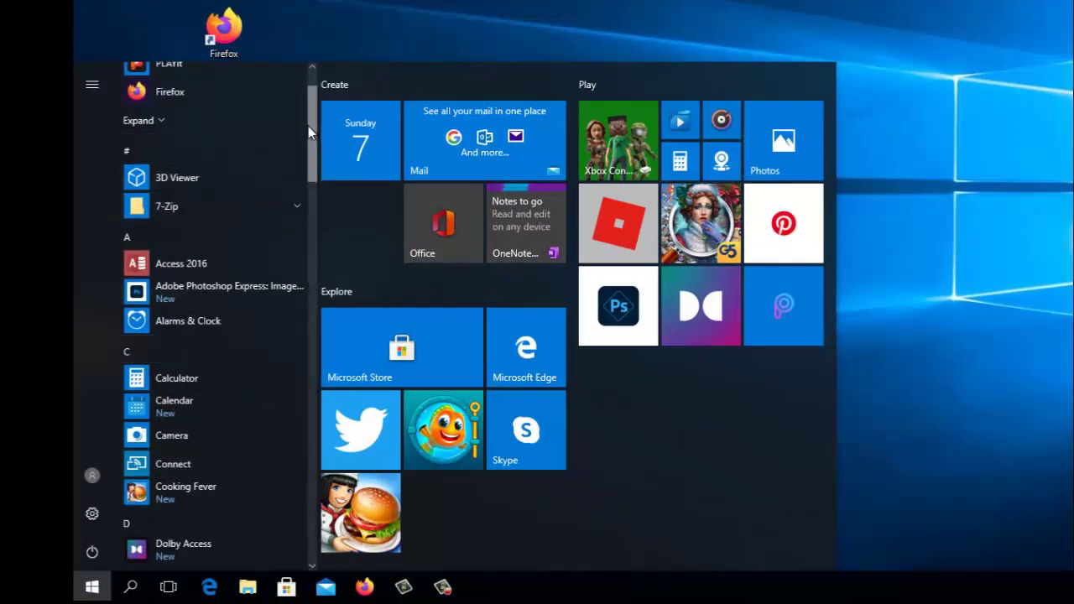
left_click(312, 67)
left_click(311, 567)
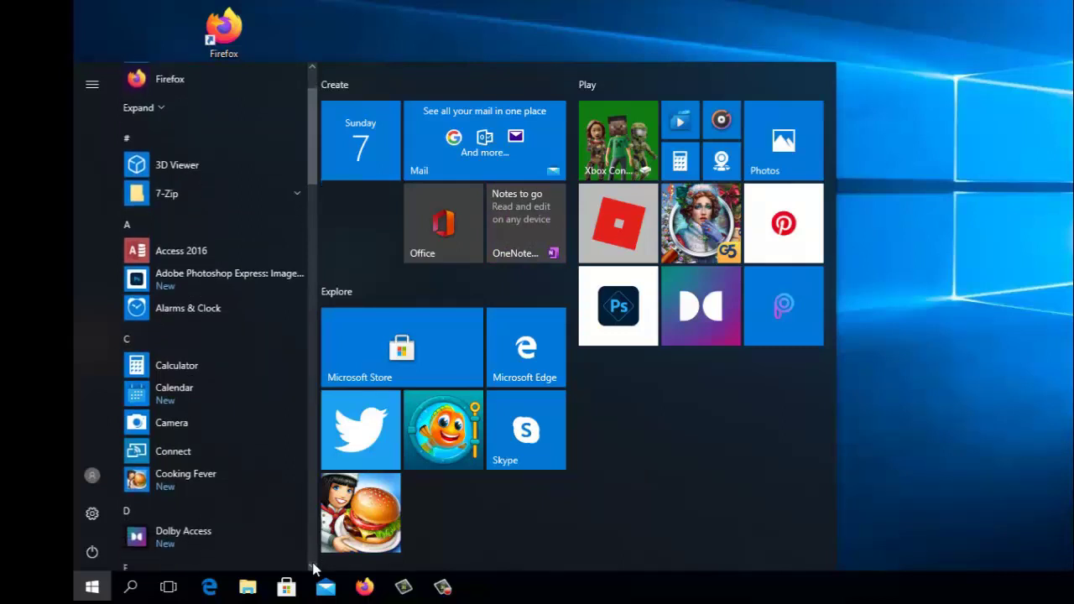
left_click(311, 568)
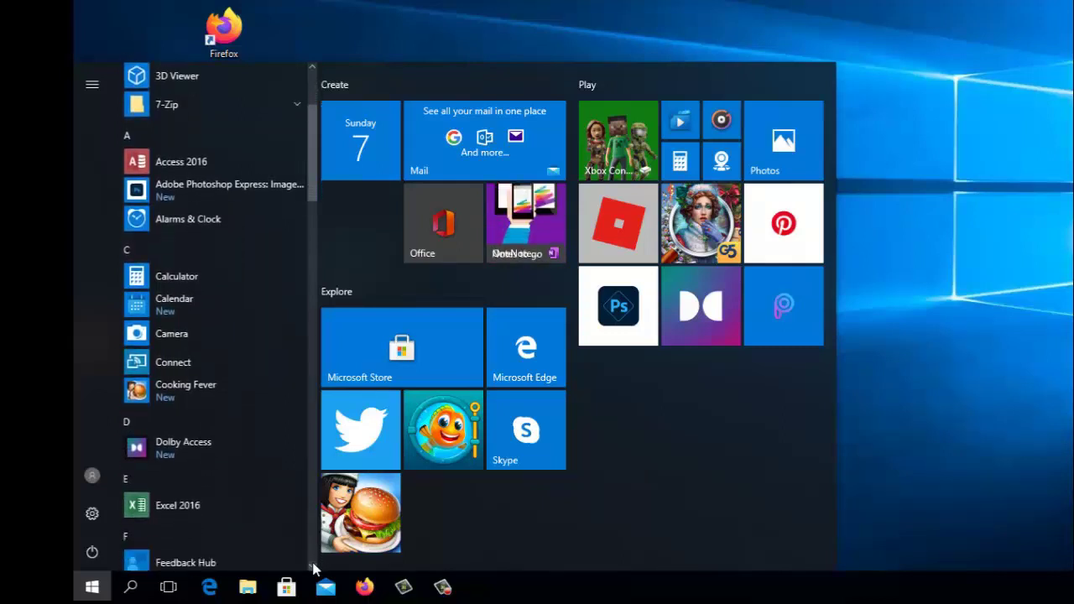
left_click(311, 567)
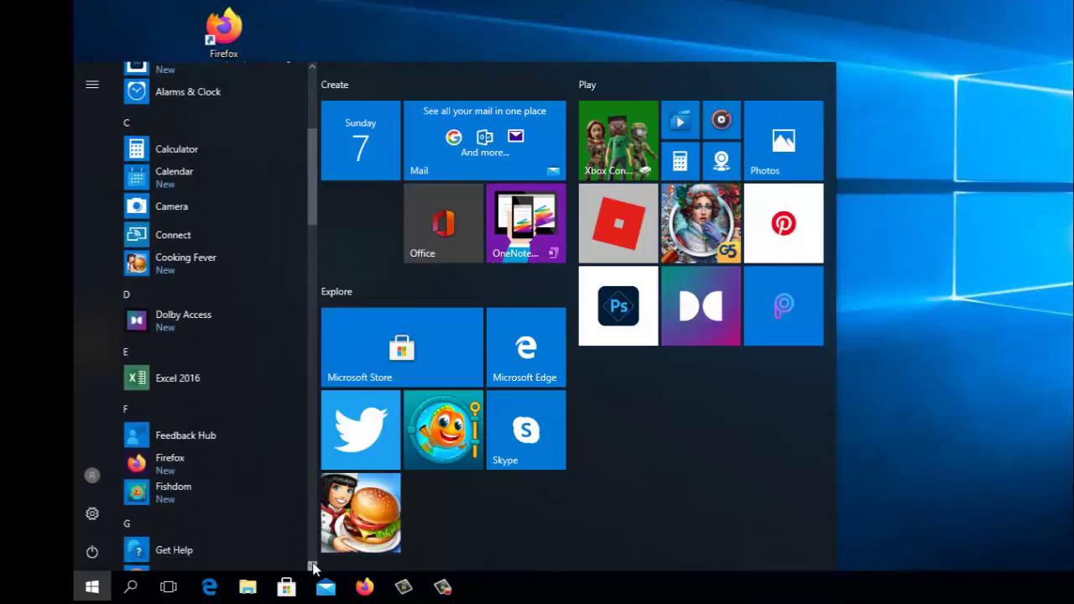
left_click(312, 568)
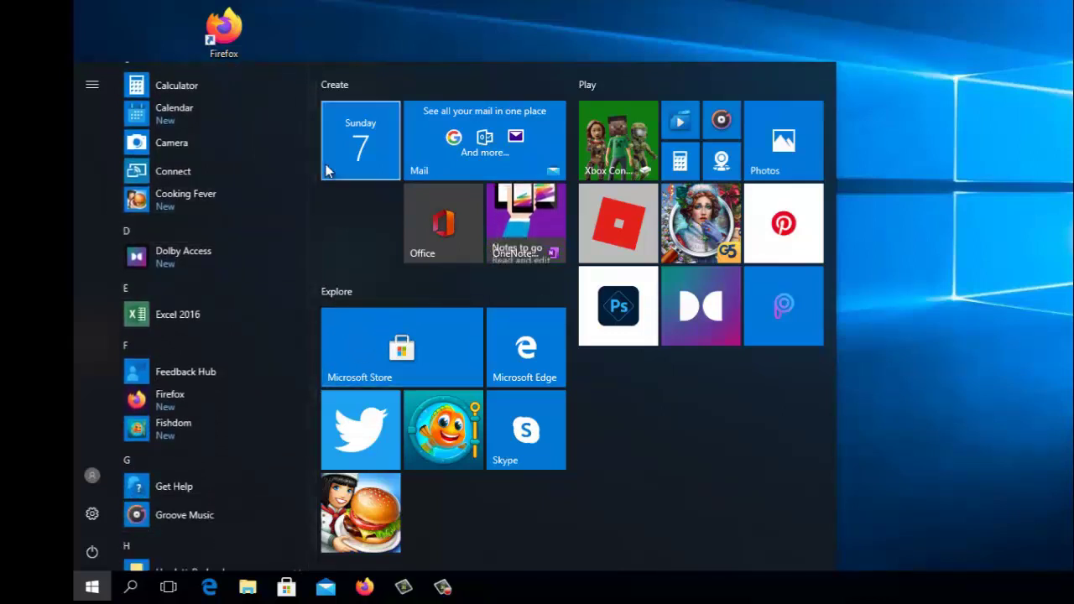
left_click_drag(312, 193, 309, 282)
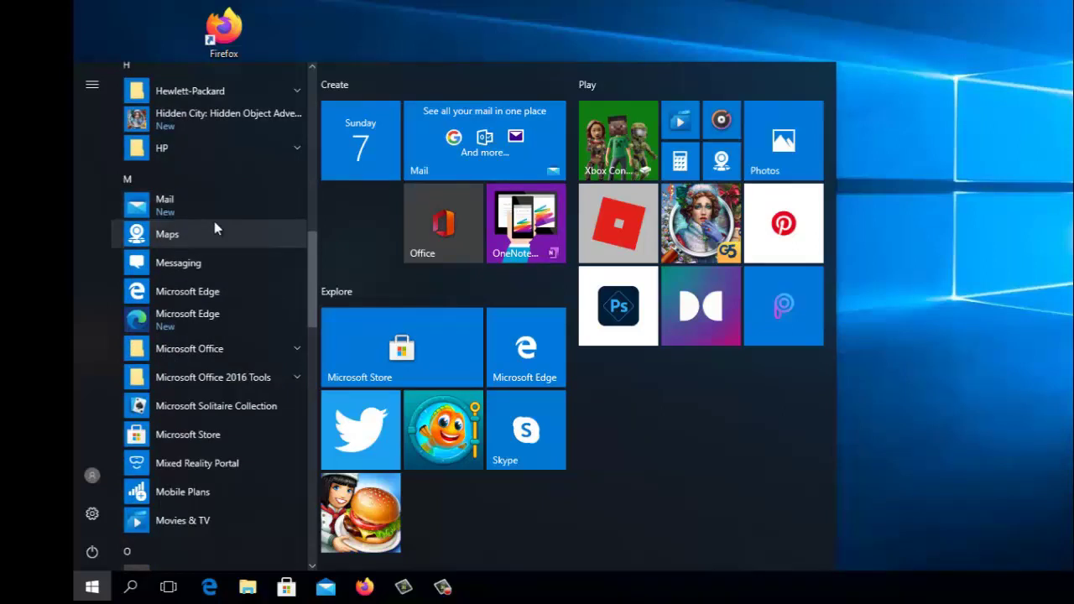
scroll(214, 223, "up", 2)
scroll(215, 232, "up", 8)
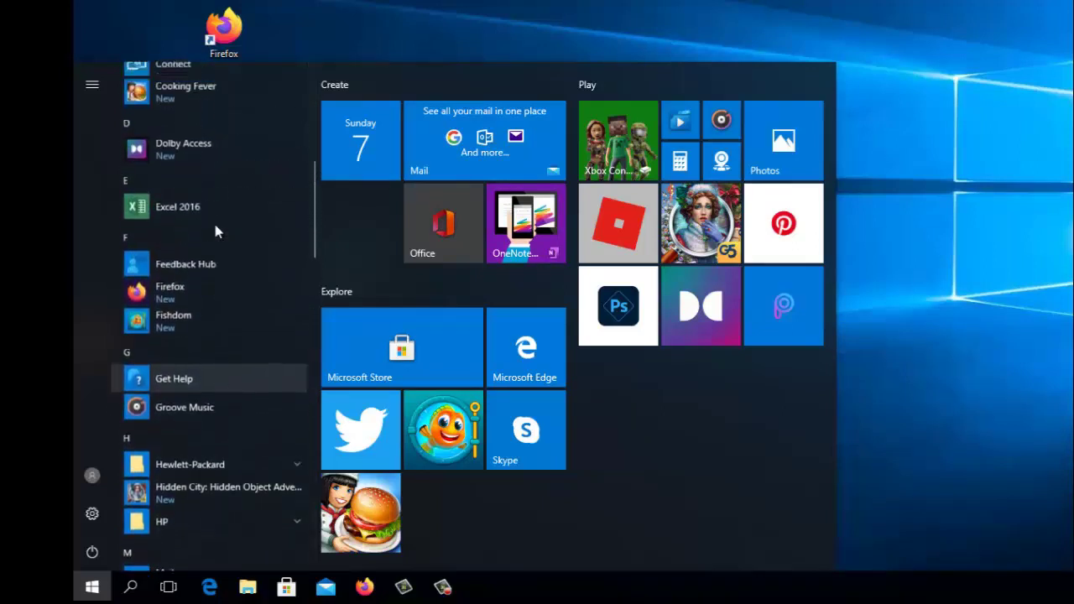
Step: Browse the Start menu's alphabetical app list down to the X section and back up to the recently added apps
scroll(214, 232, "down", 8)
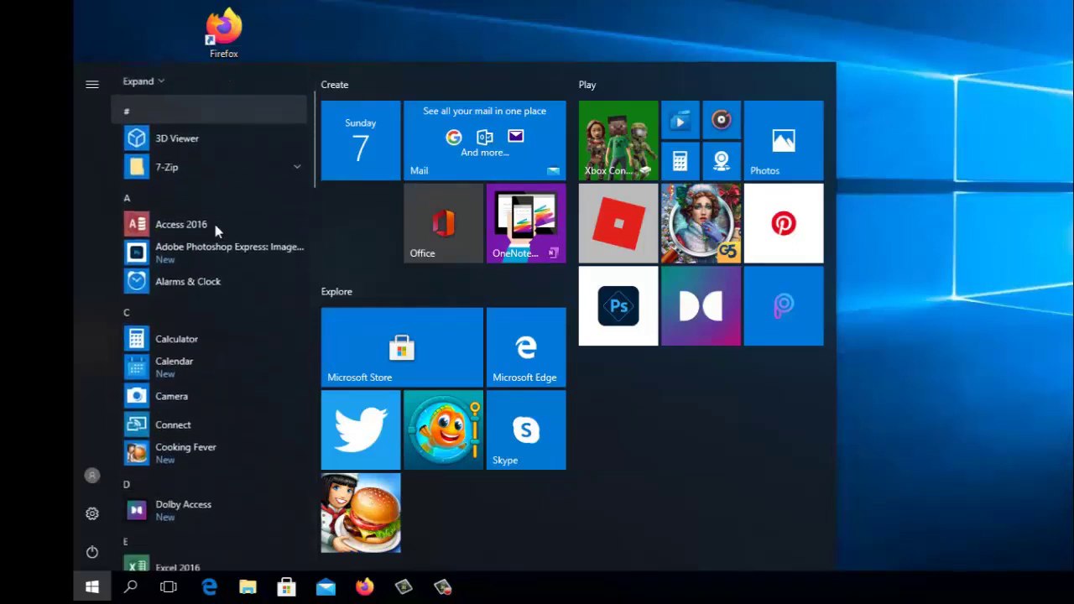
scroll(215, 231, "down", 10)
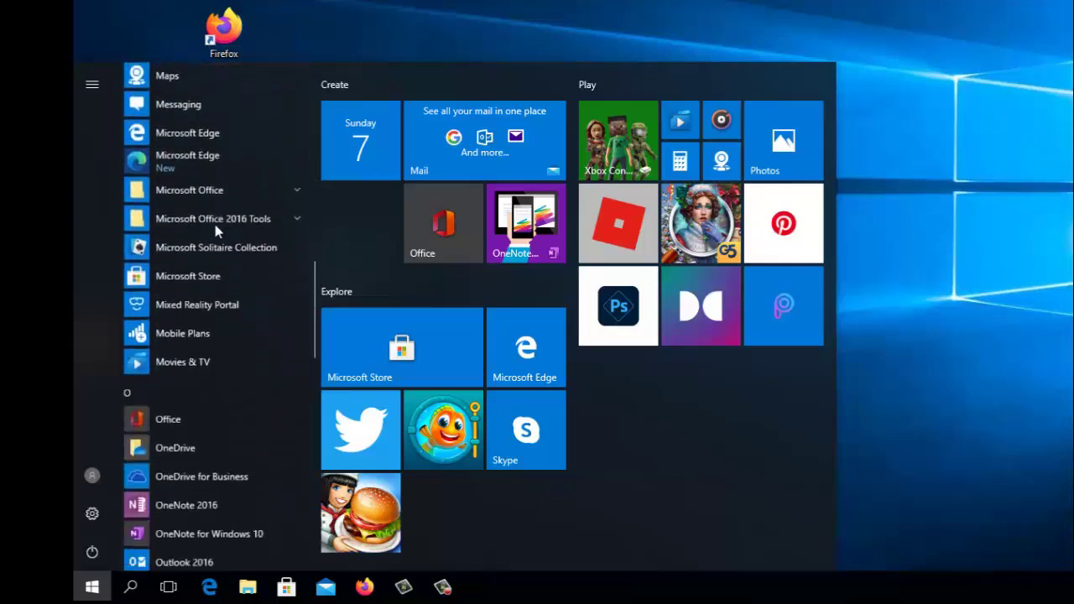
scroll(215, 232, "up", 8)
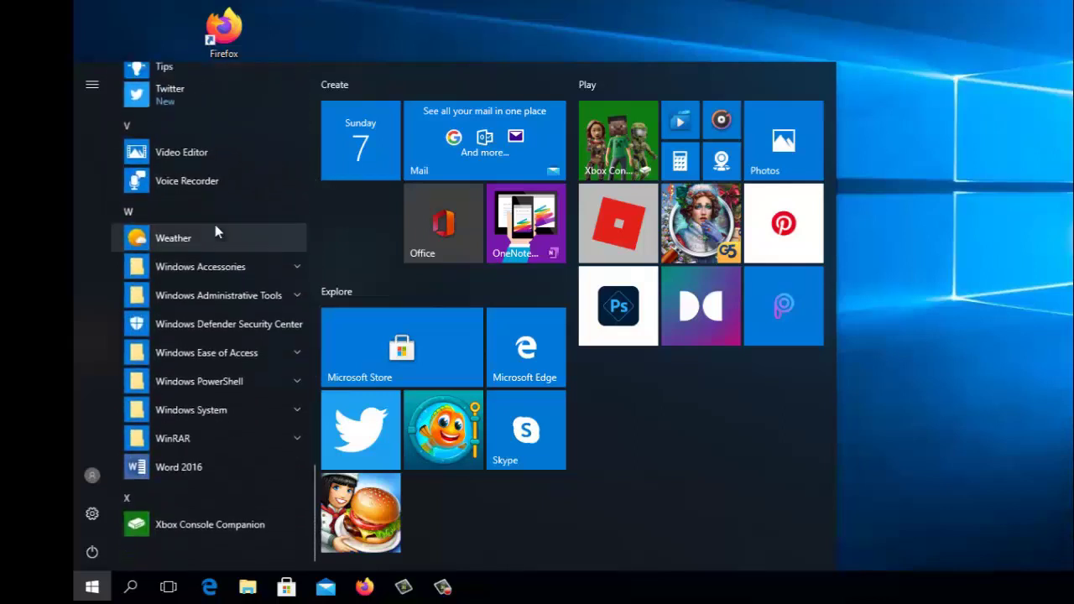
scroll(215, 231, "up", 12)
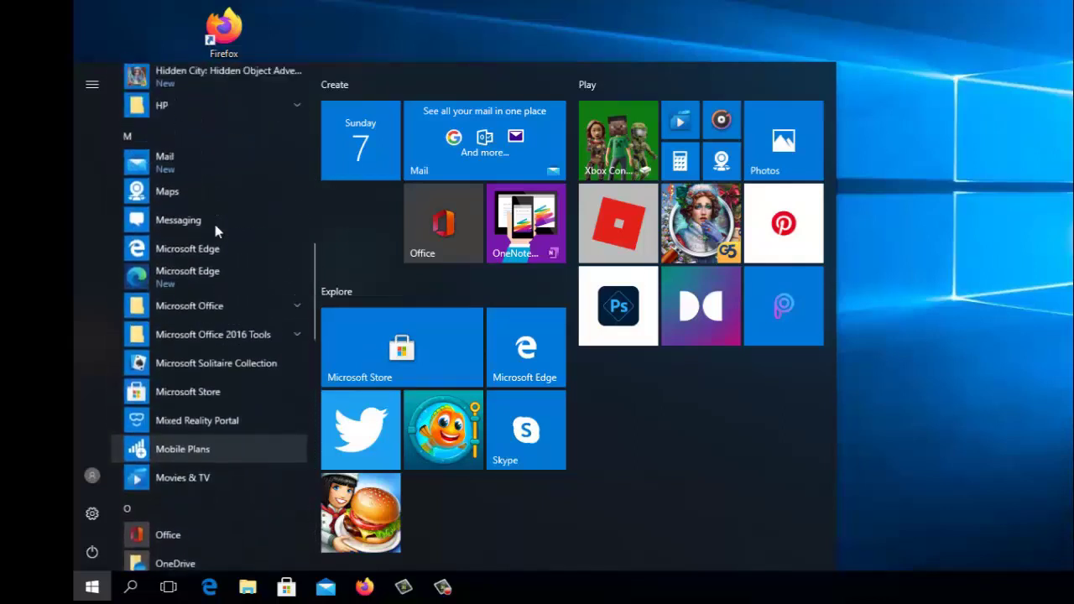
scroll(215, 231, "up", 2)
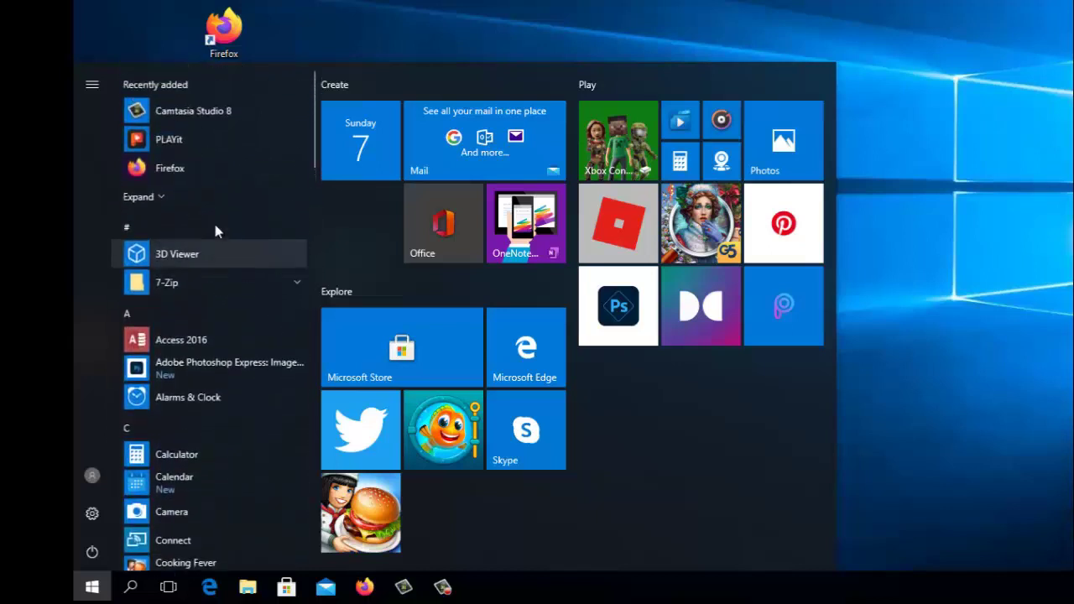
scroll(215, 232, "down", 5)
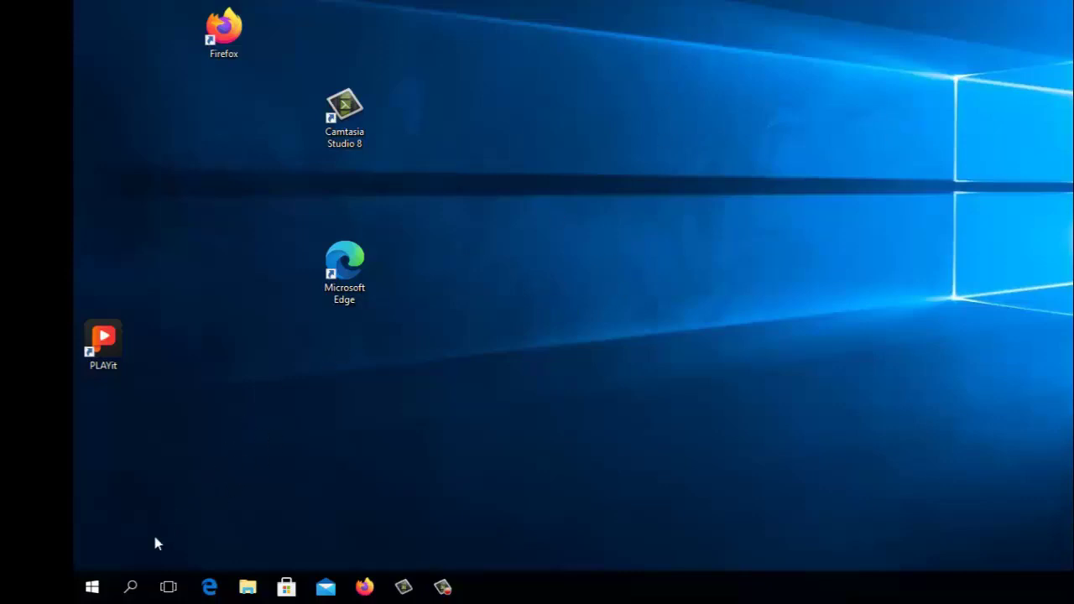
Step: Open the Start menu and display its power options for sleep, shut down and restart
left_click(91, 585)
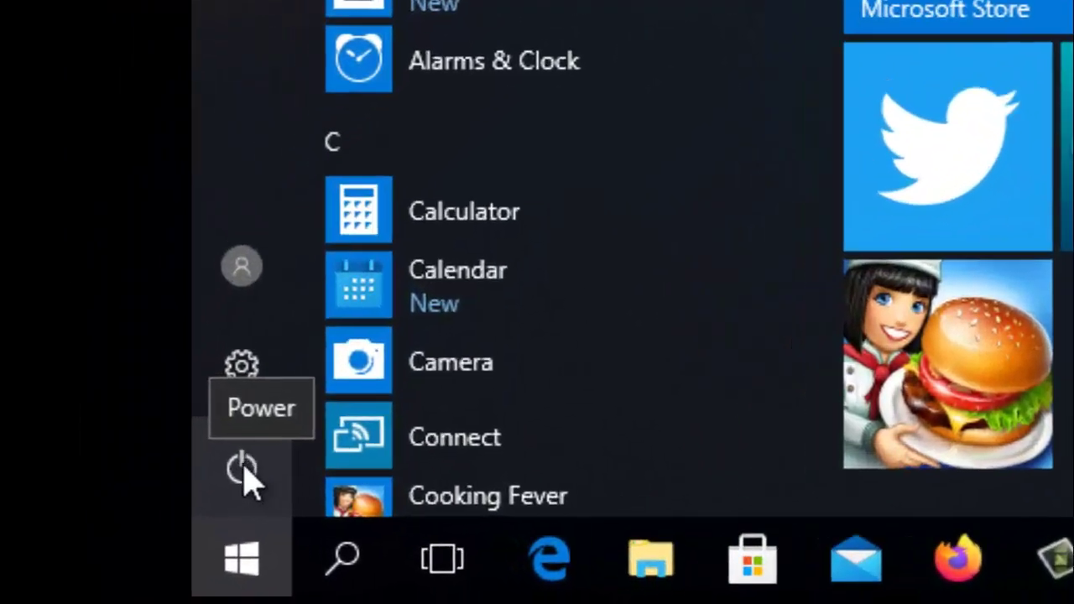
left_click(244, 472)
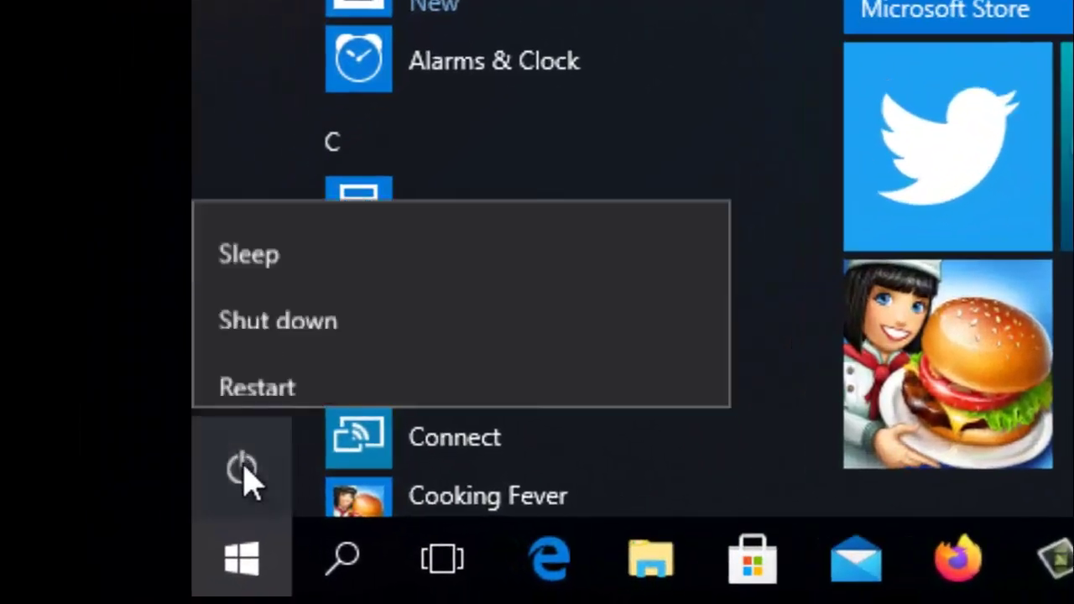